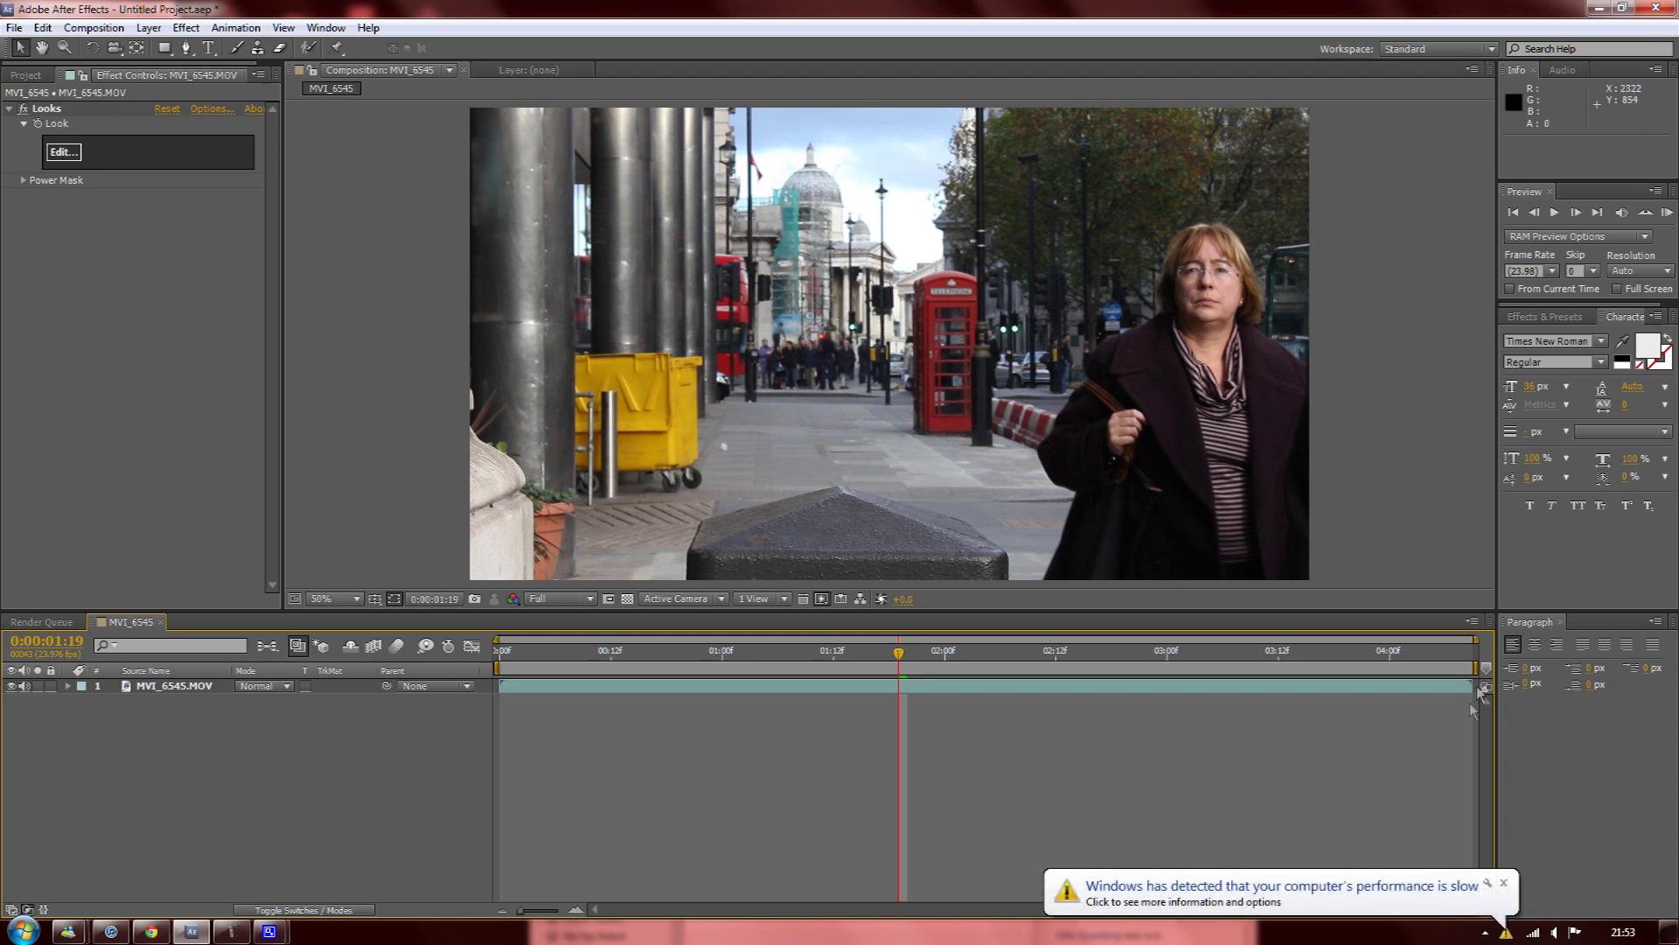
Step: Switch to Chrome and look over the Magic Bullet Looks 2.0 product page on the Red Giant site
{"action": "left_click", "coordinate": [1503, 884]}
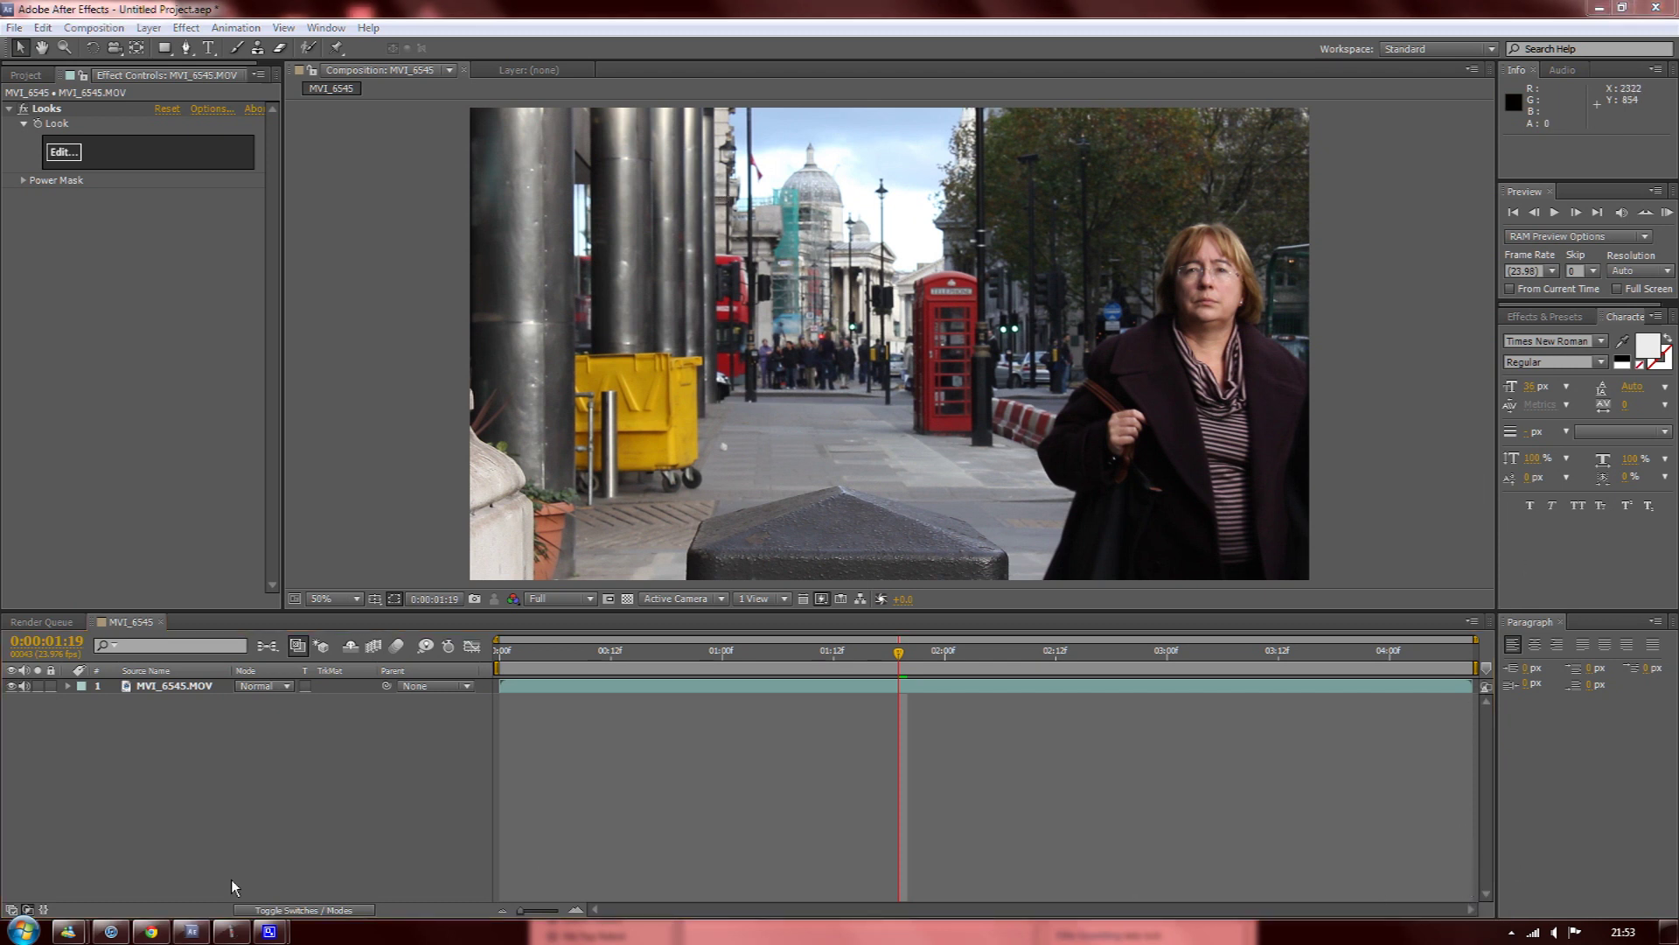
{"action": "left_click", "coordinate": [152, 932]}
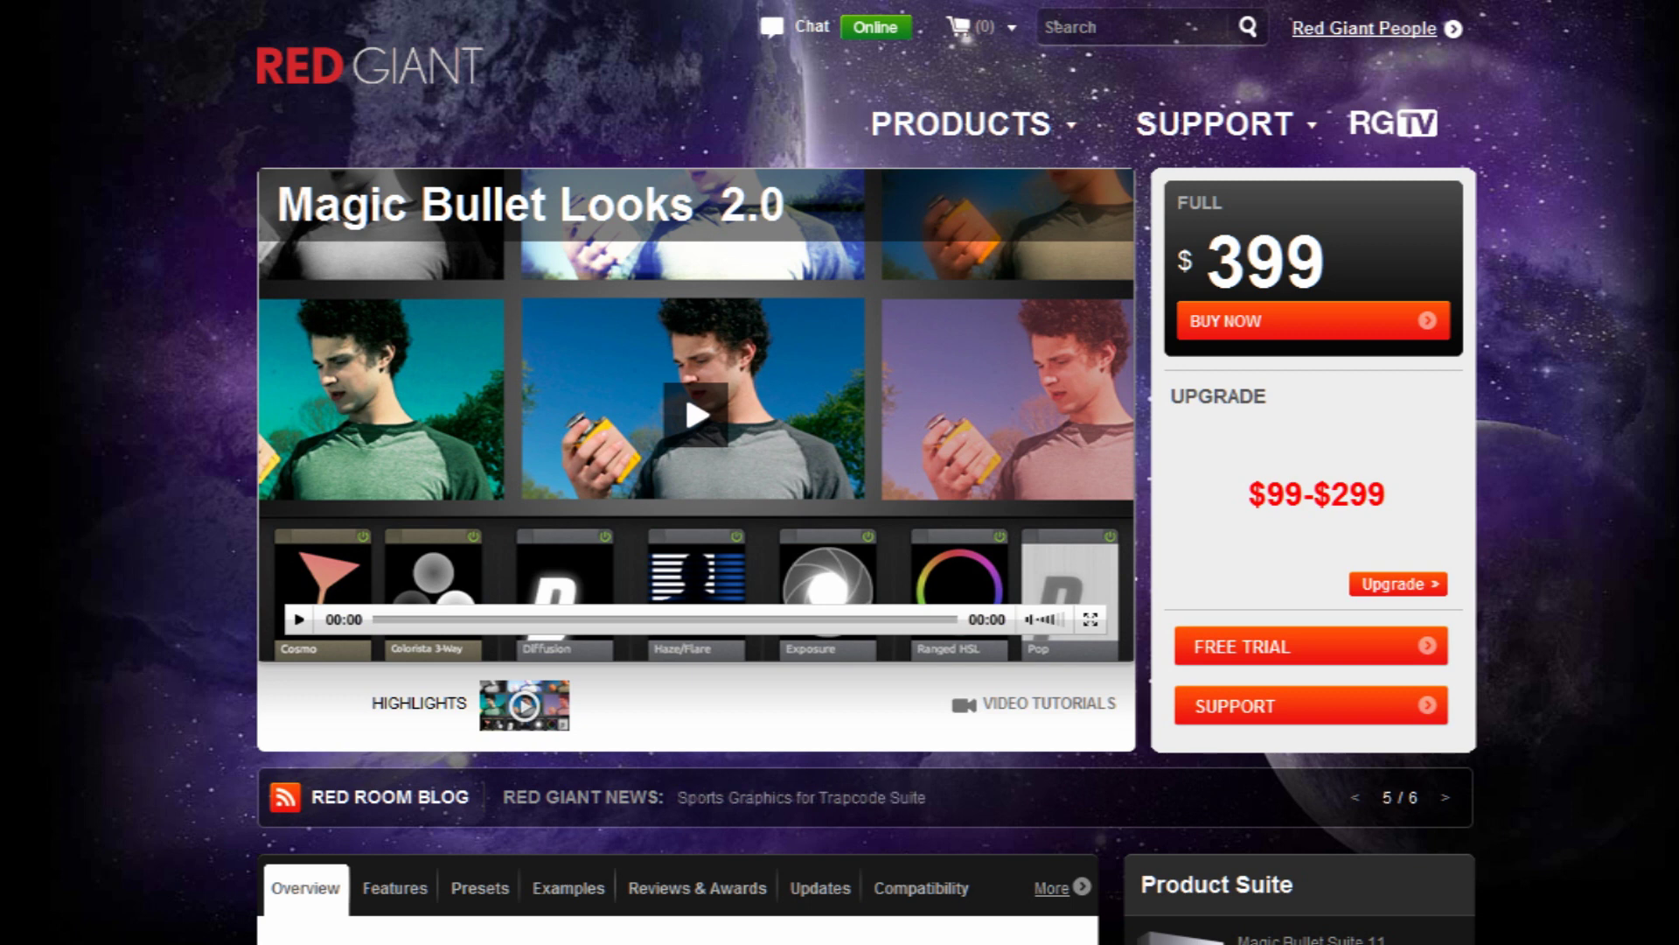
{"action": "scroll", "coordinate": [839, 473], "scroll_direction": "down", "scroll_amount": 10}
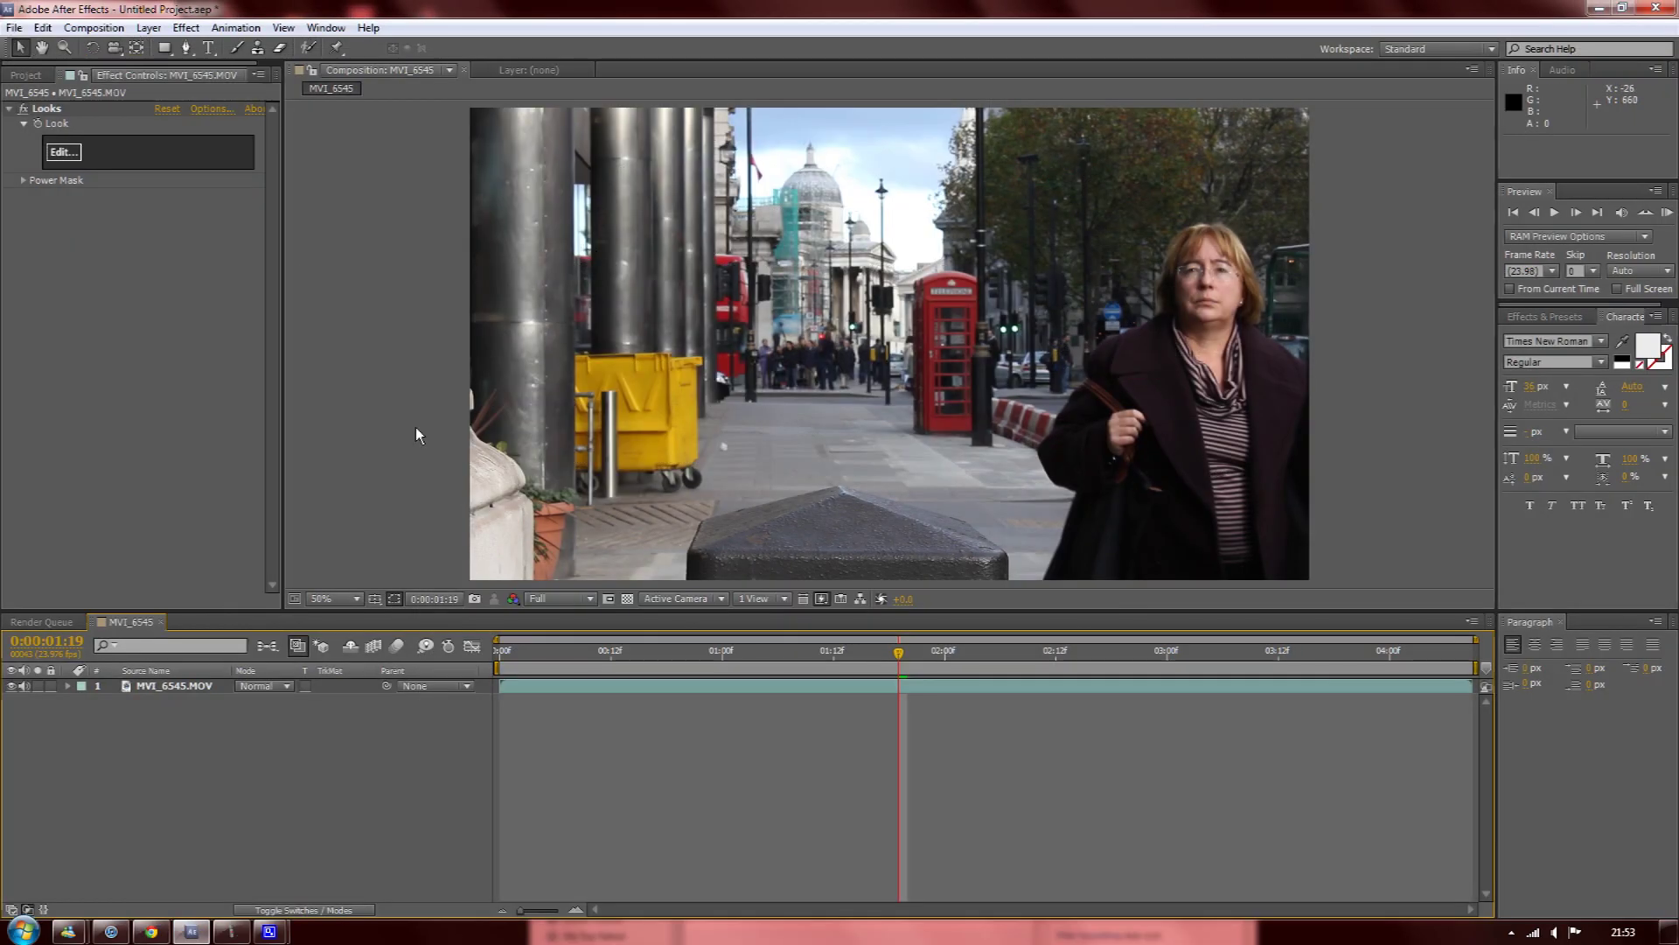
Step: Remove the existing Looks effect from the MVI_6545.MOV layer and apply Magic Bullet Looks to it afresh
{"action": "left_click", "coordinate": [52, 116]}
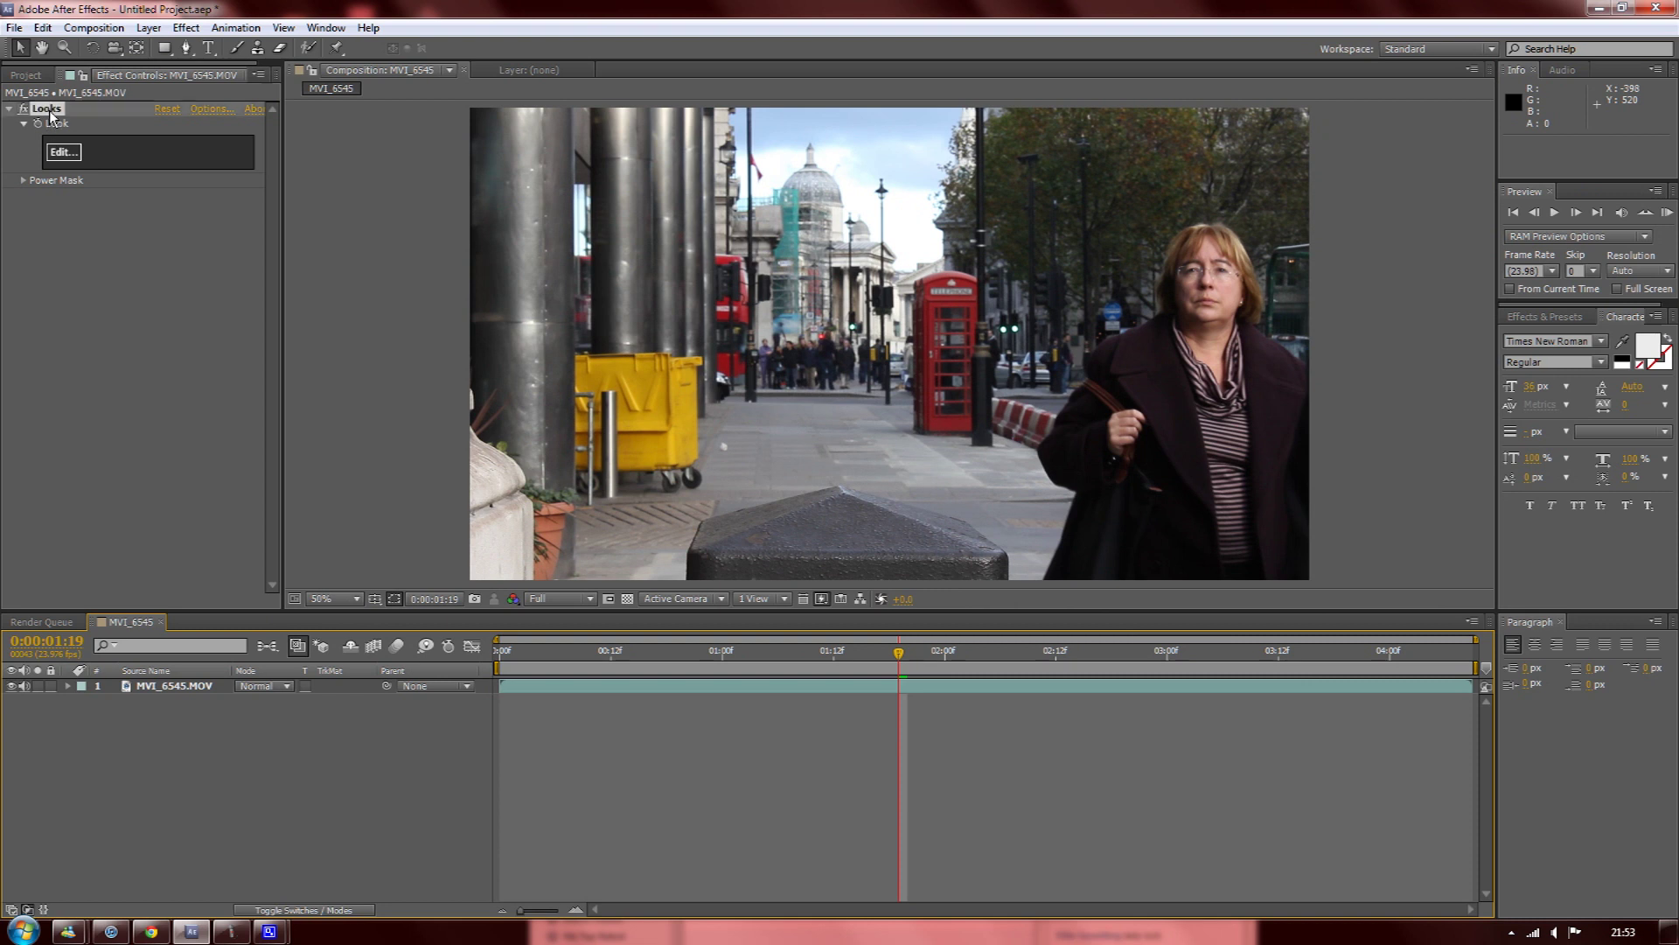
{"action": "key", "text": "Delete"}
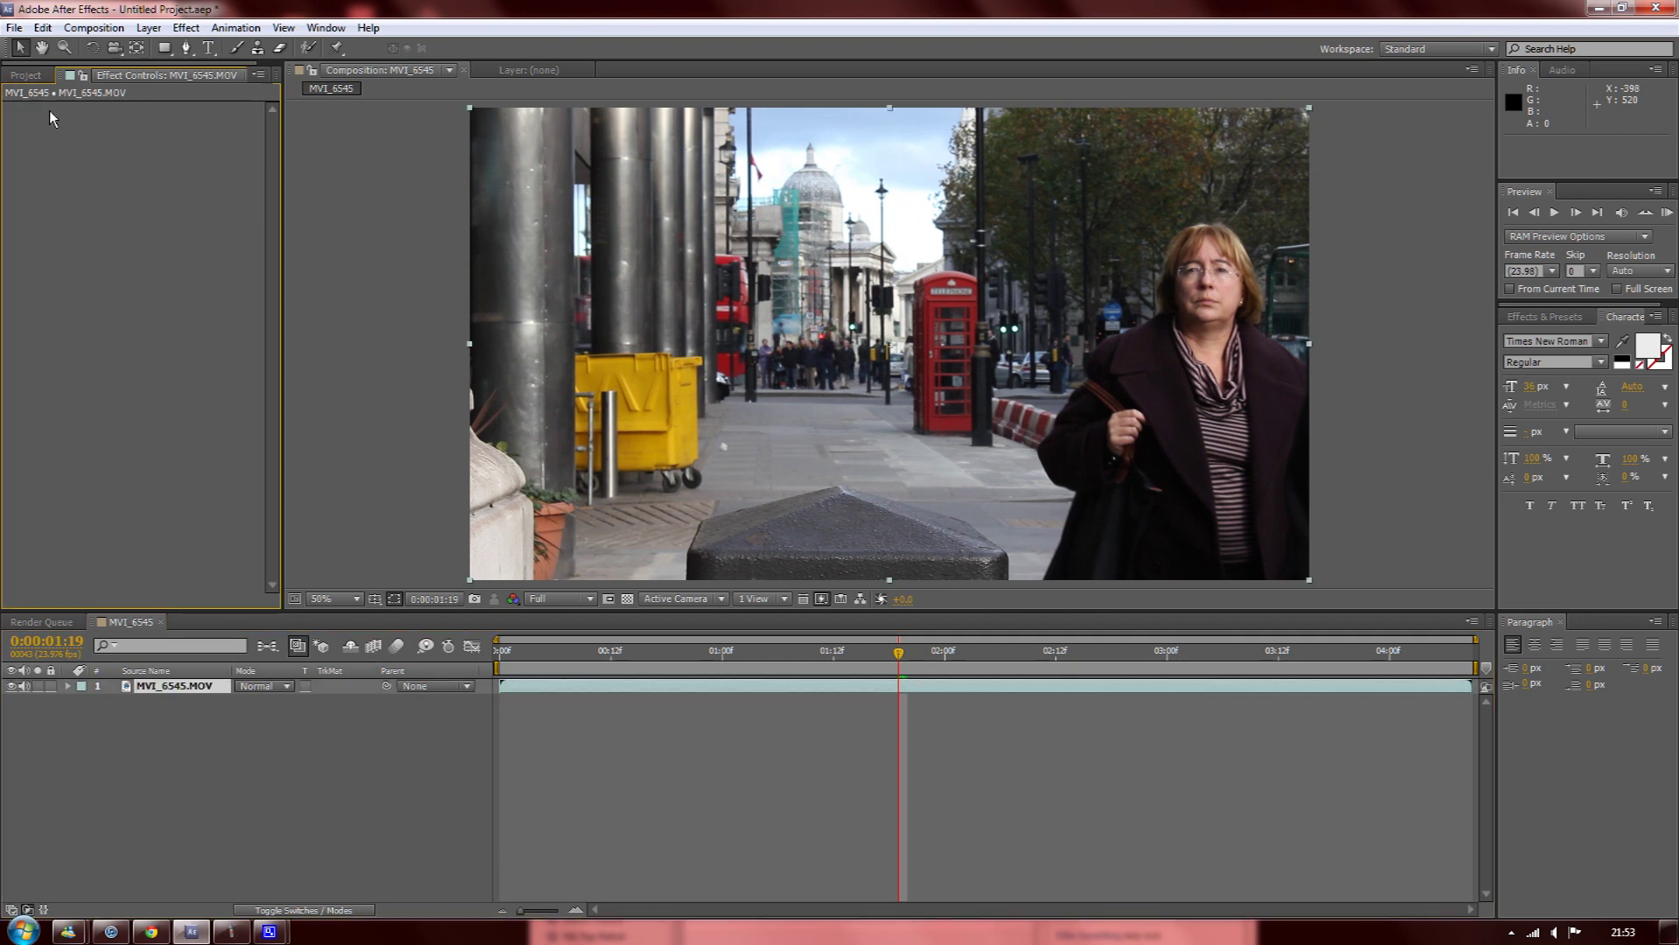
{"action": "left_click", "coordinate": [155, 689]}
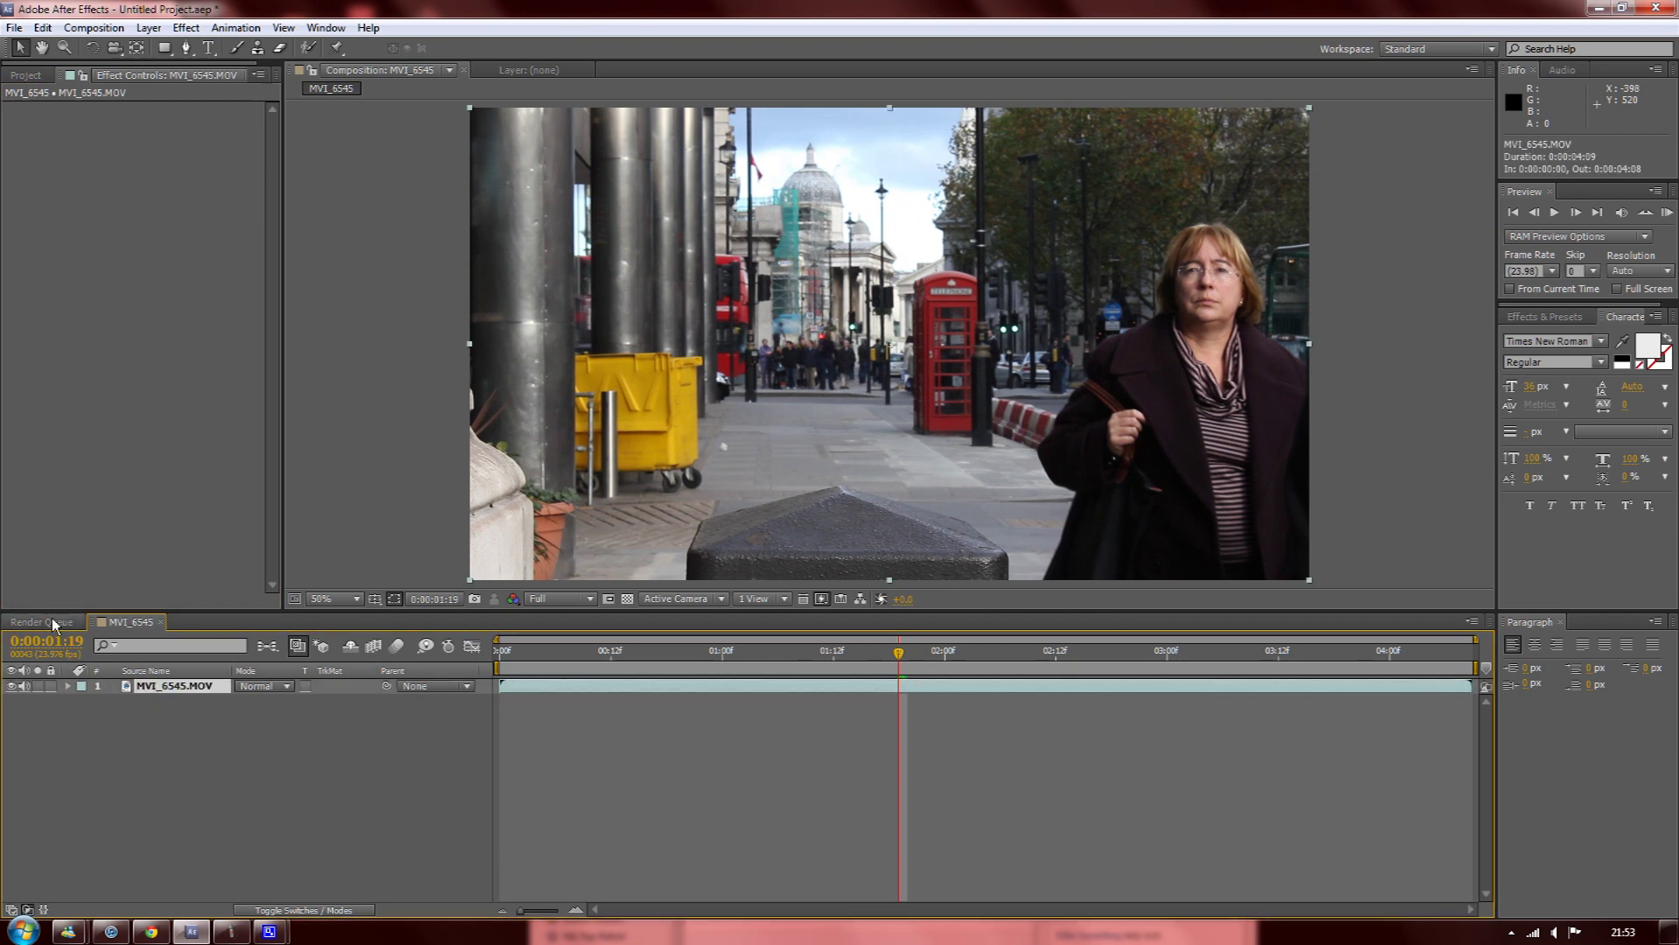
{"action": "left_click", "coordinate": [186, 31]}
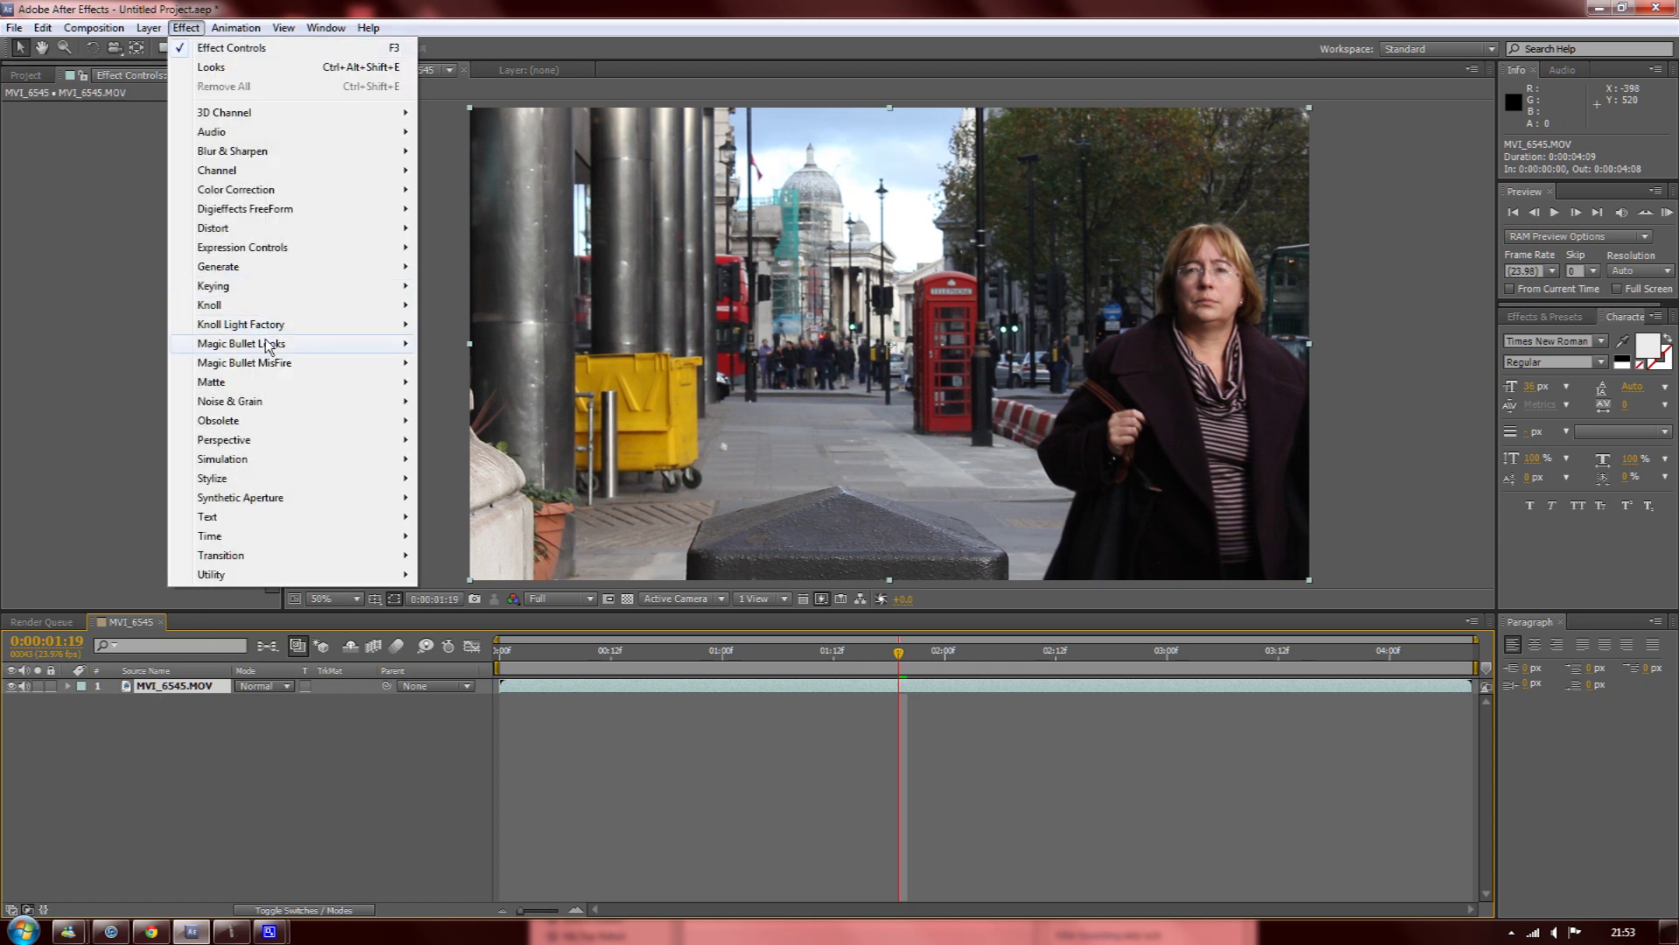
{"action": "mouse_move", "coordinate": [270, 345]}
{"action": "left_click", "coordinate": [442, 343]}
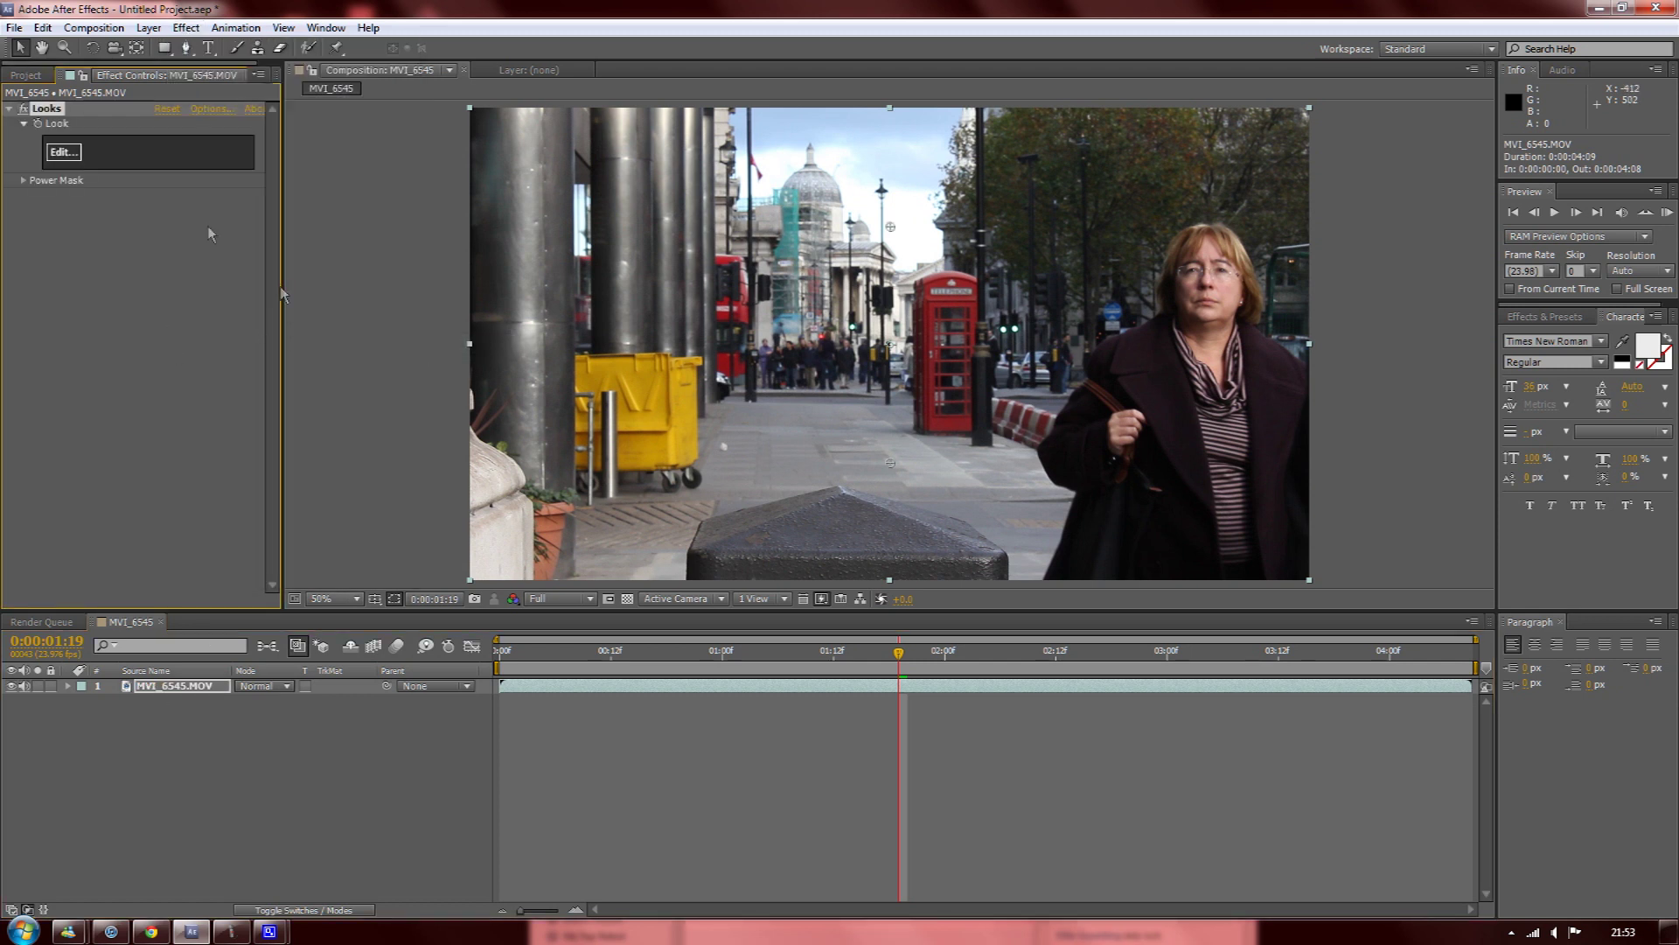
Step: Open the effect's look editor and collapse the Popular TV, Special Effects, Stock Emulation and Tints preset groups
{"action": "left_click", "coordinate": [61, 153]}
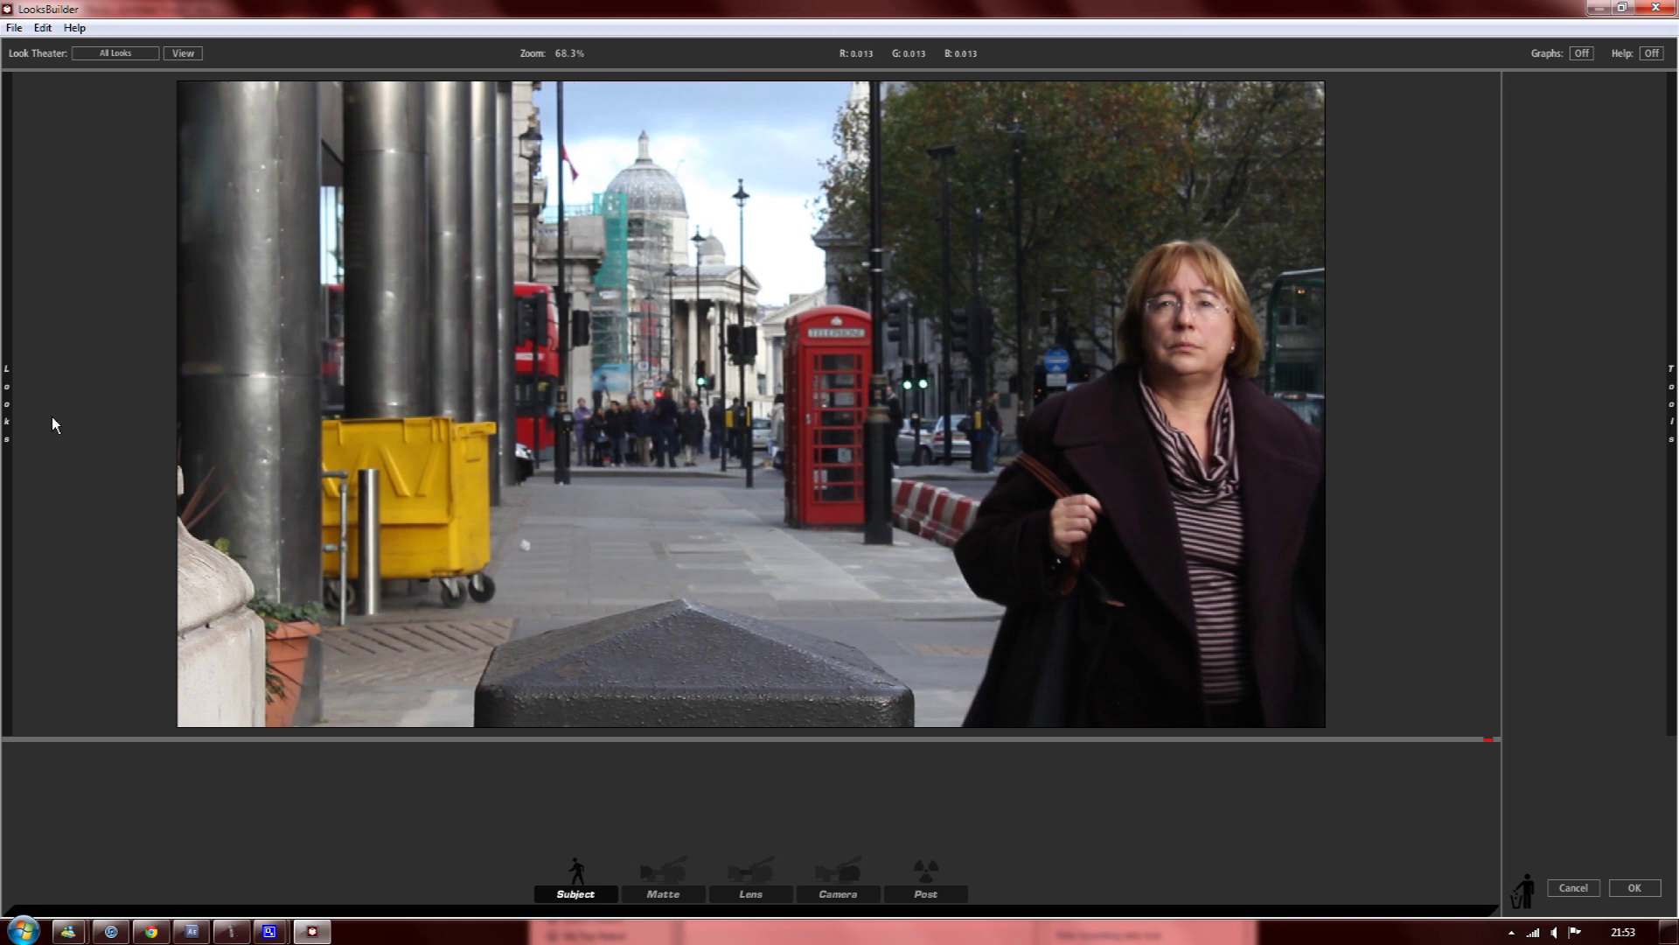
{"action": "mouse_move", "coordinate": [3, 415]}
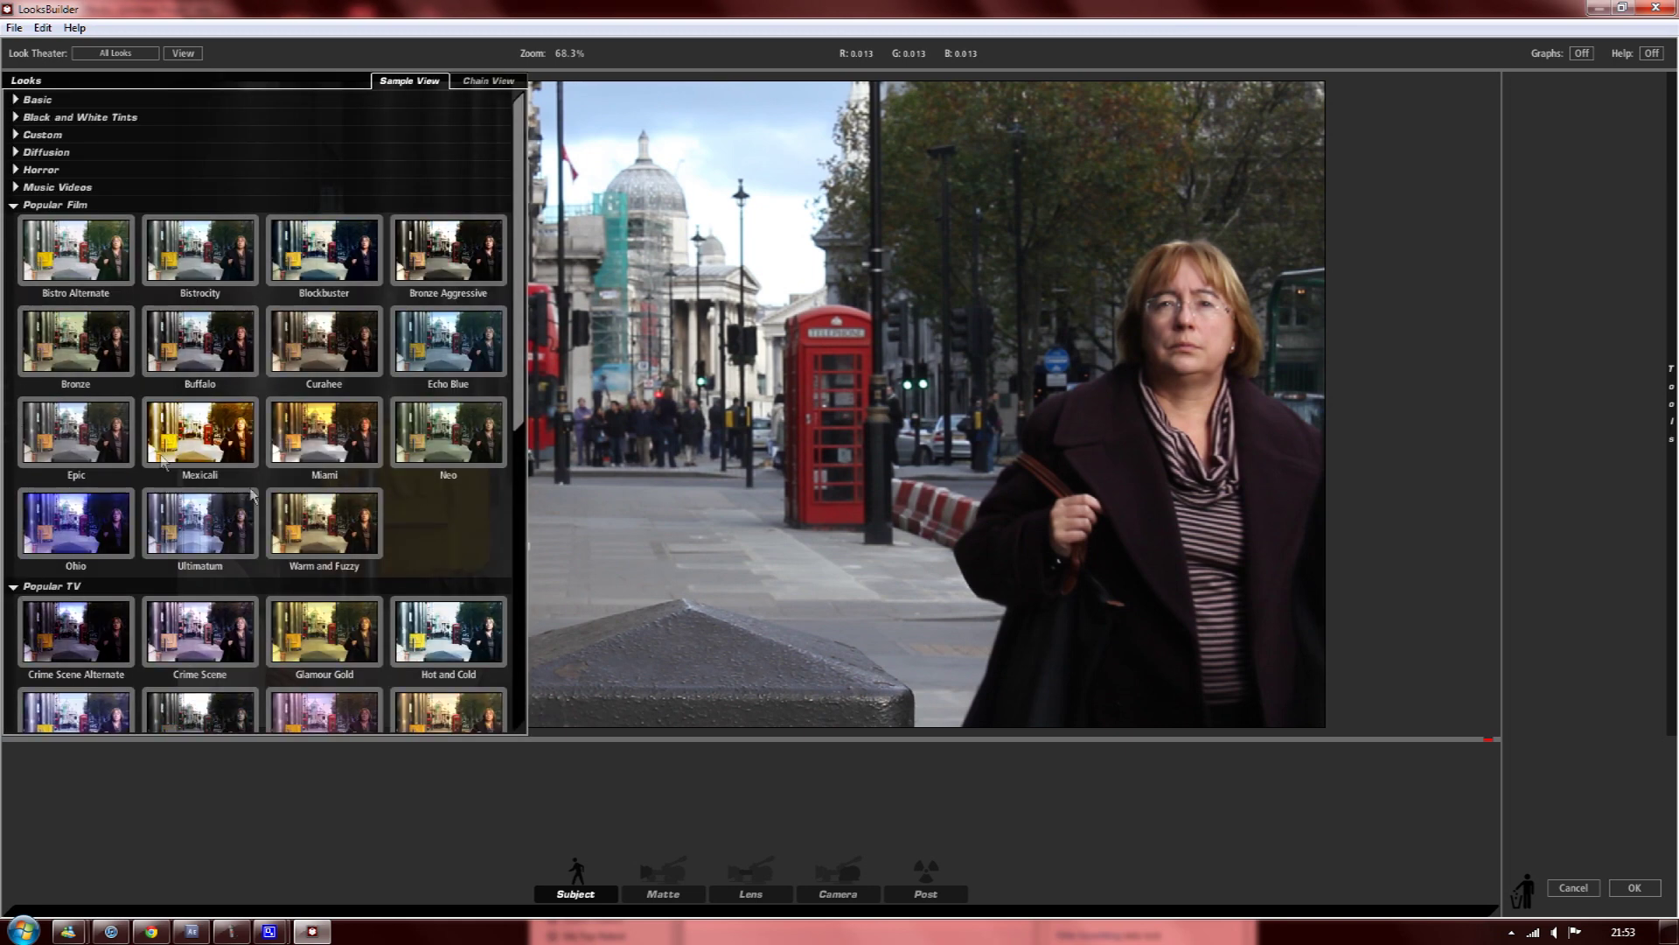
{"action": "mouse_move", "coordinate": [516, 385]}
{"action": "left_mouse_down"}
{"action": "mouse_move", "coordinate": [522, 700]}
{"action": "mouse_move", "coordinate": [518, 402]}
{"action": "left_mouse_up"}
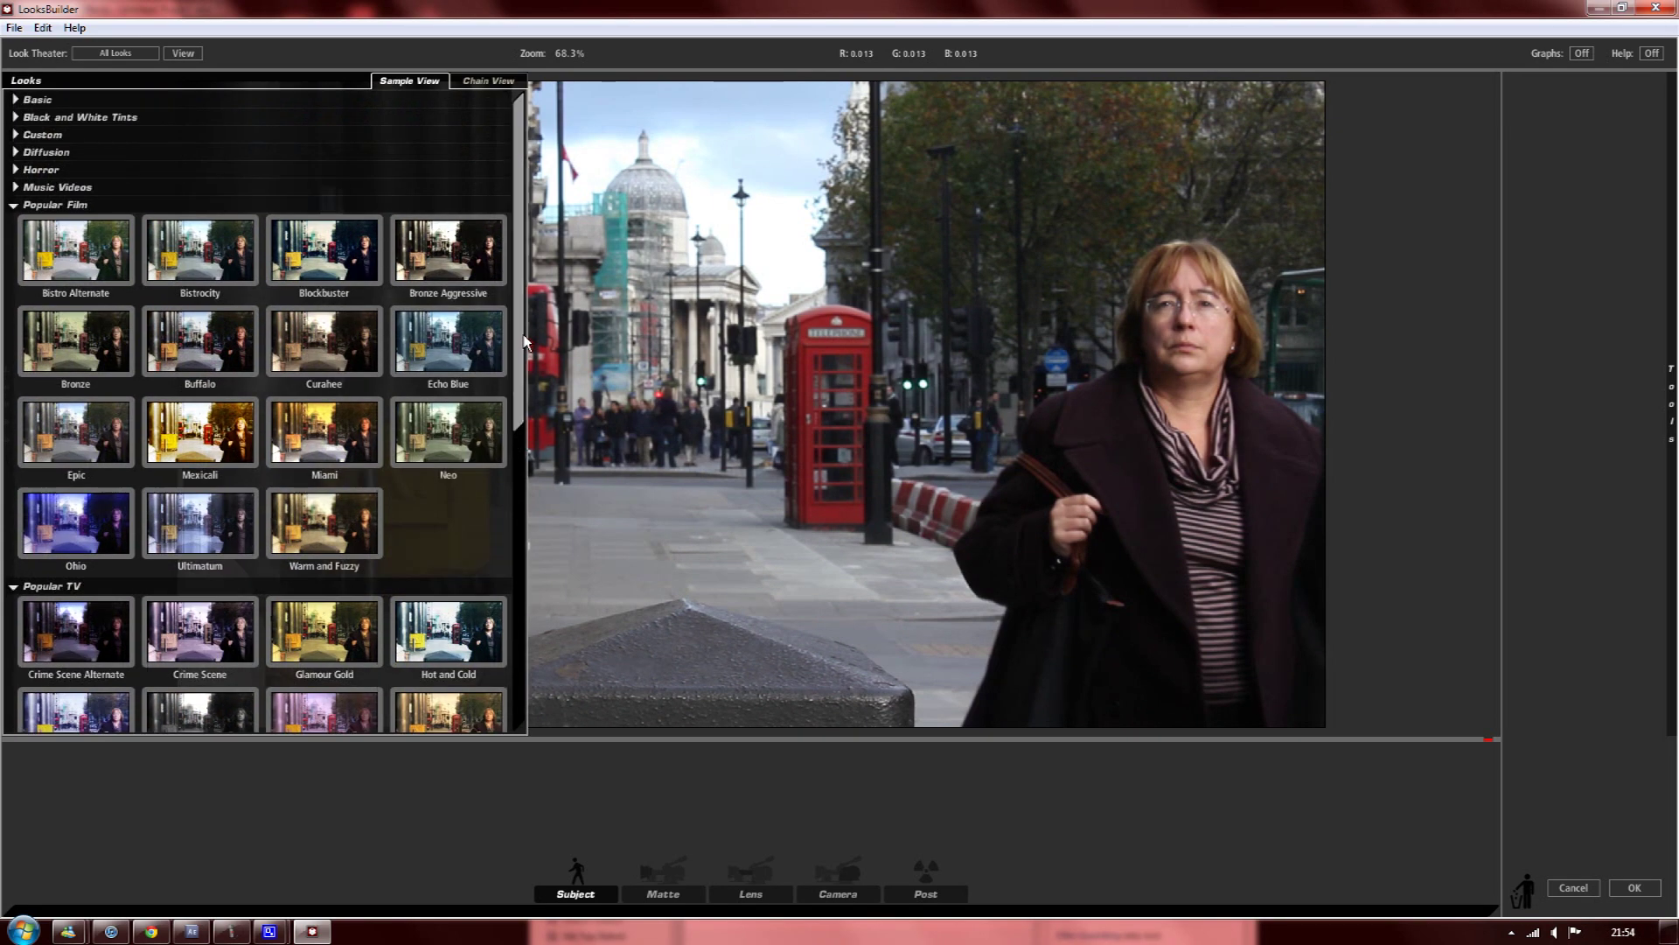
{"action": "left_click", "coordinate": [16, 588]}
{"action": "left_click", "coordinate": [15, 604]}
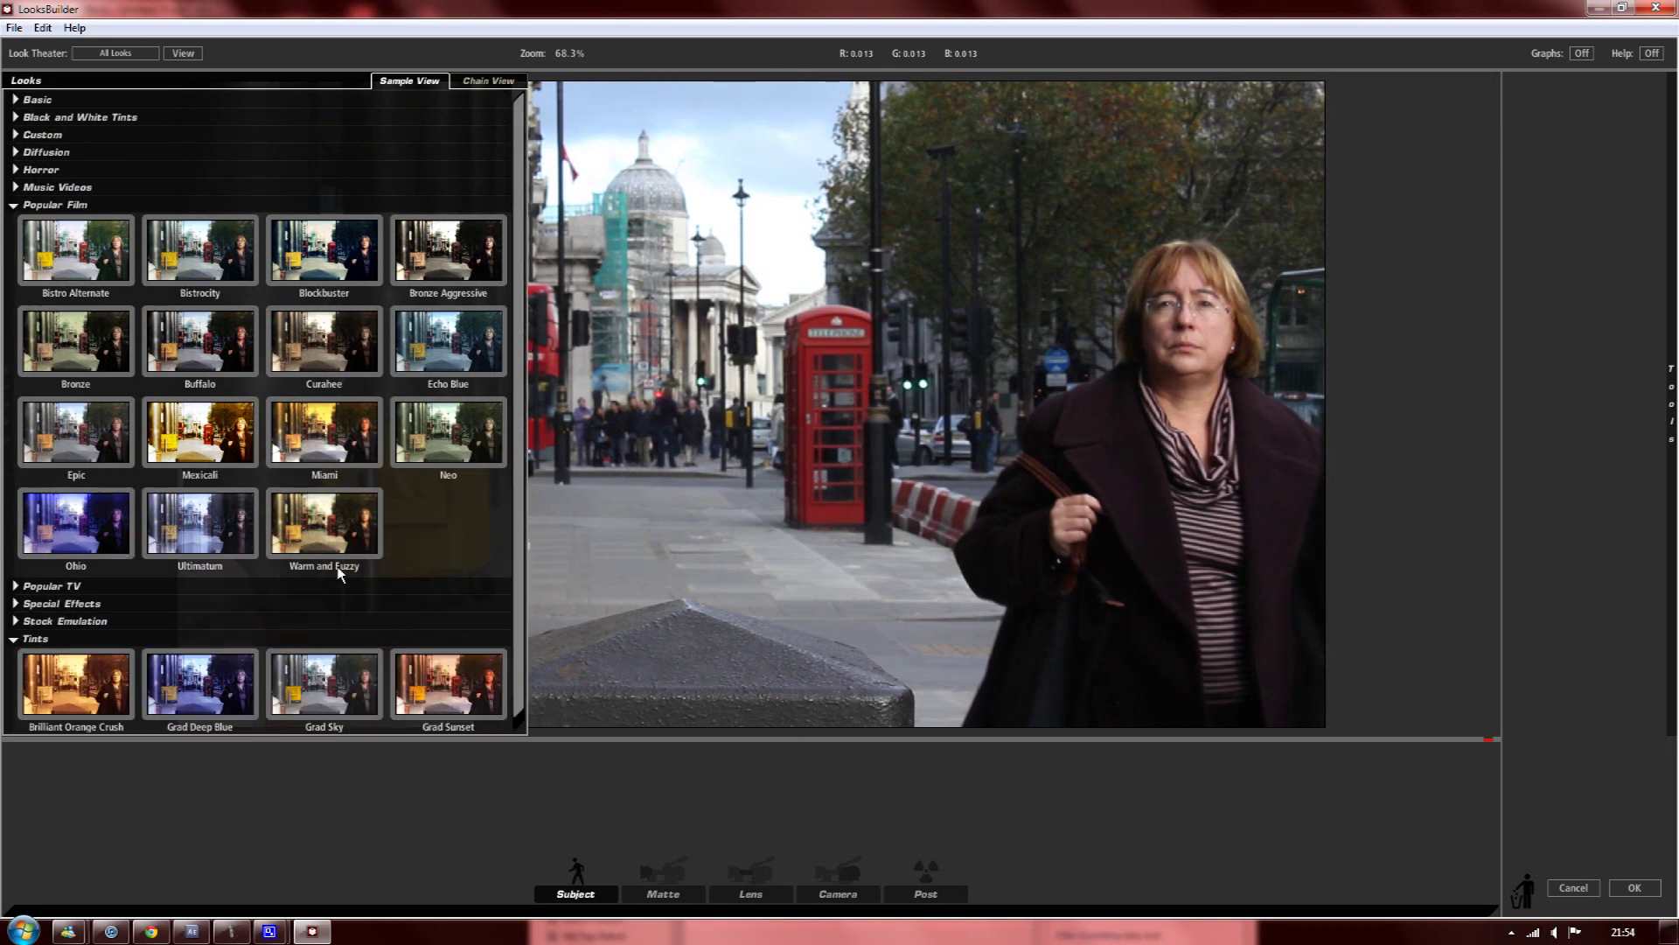
{"action": "left_click", "coordinate": [14, 639]}
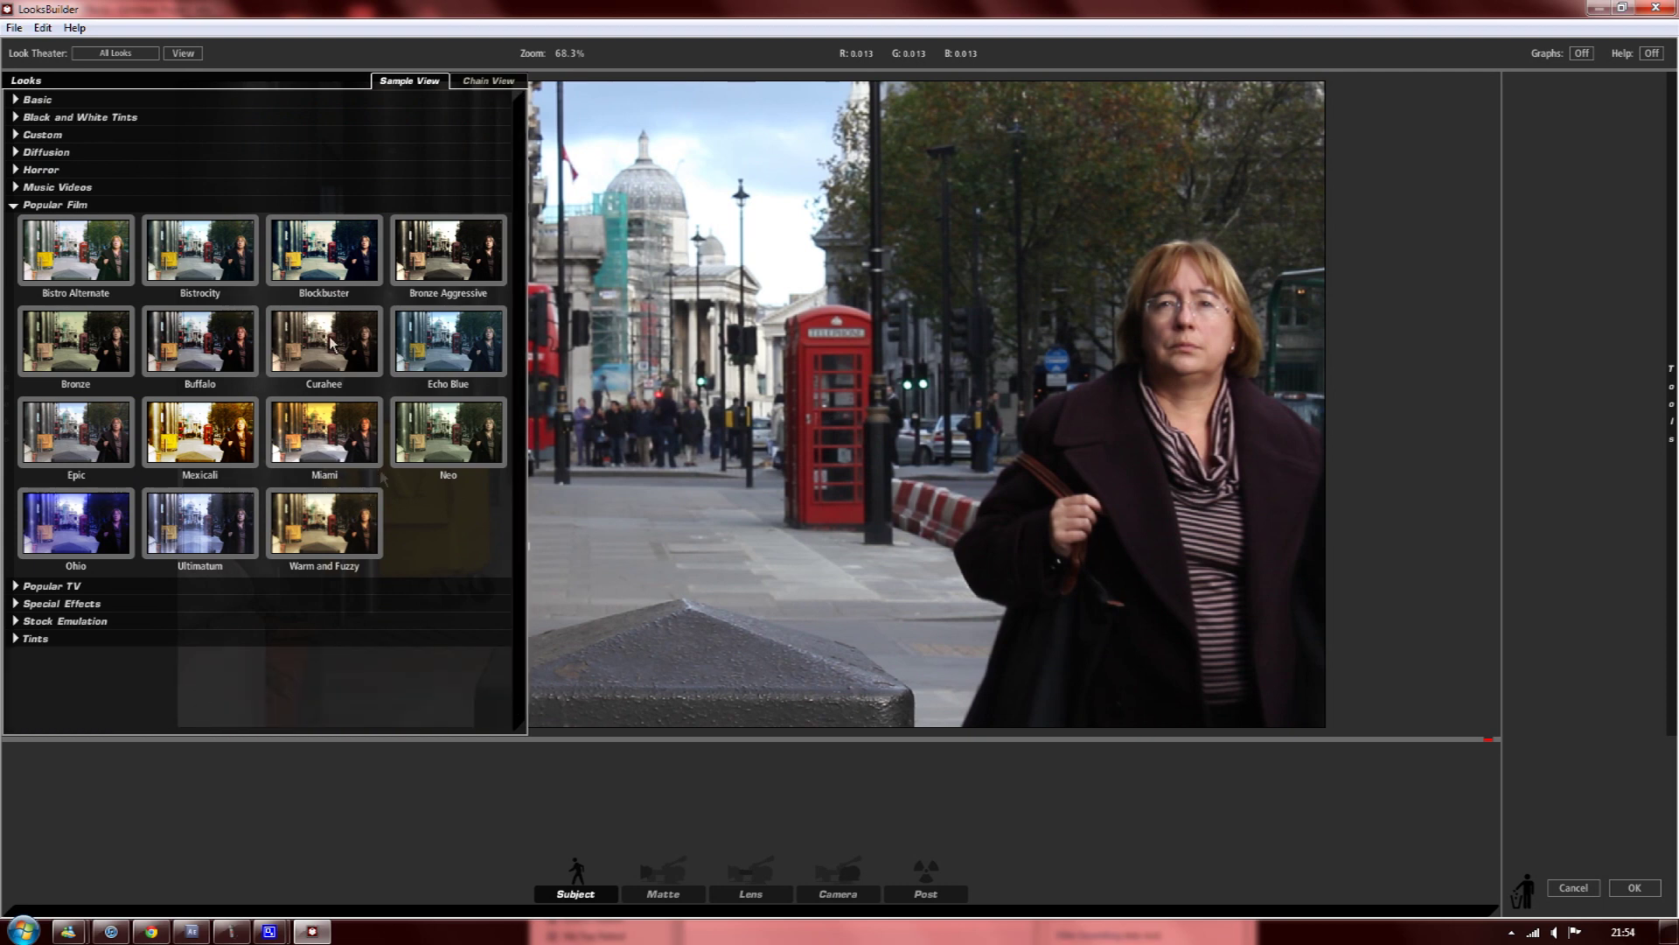
Step: Apply the Blockbuster preset from Popular Film to the footage and check the whole frame
{"action": "left_click", "coordinate": [318, 285]}
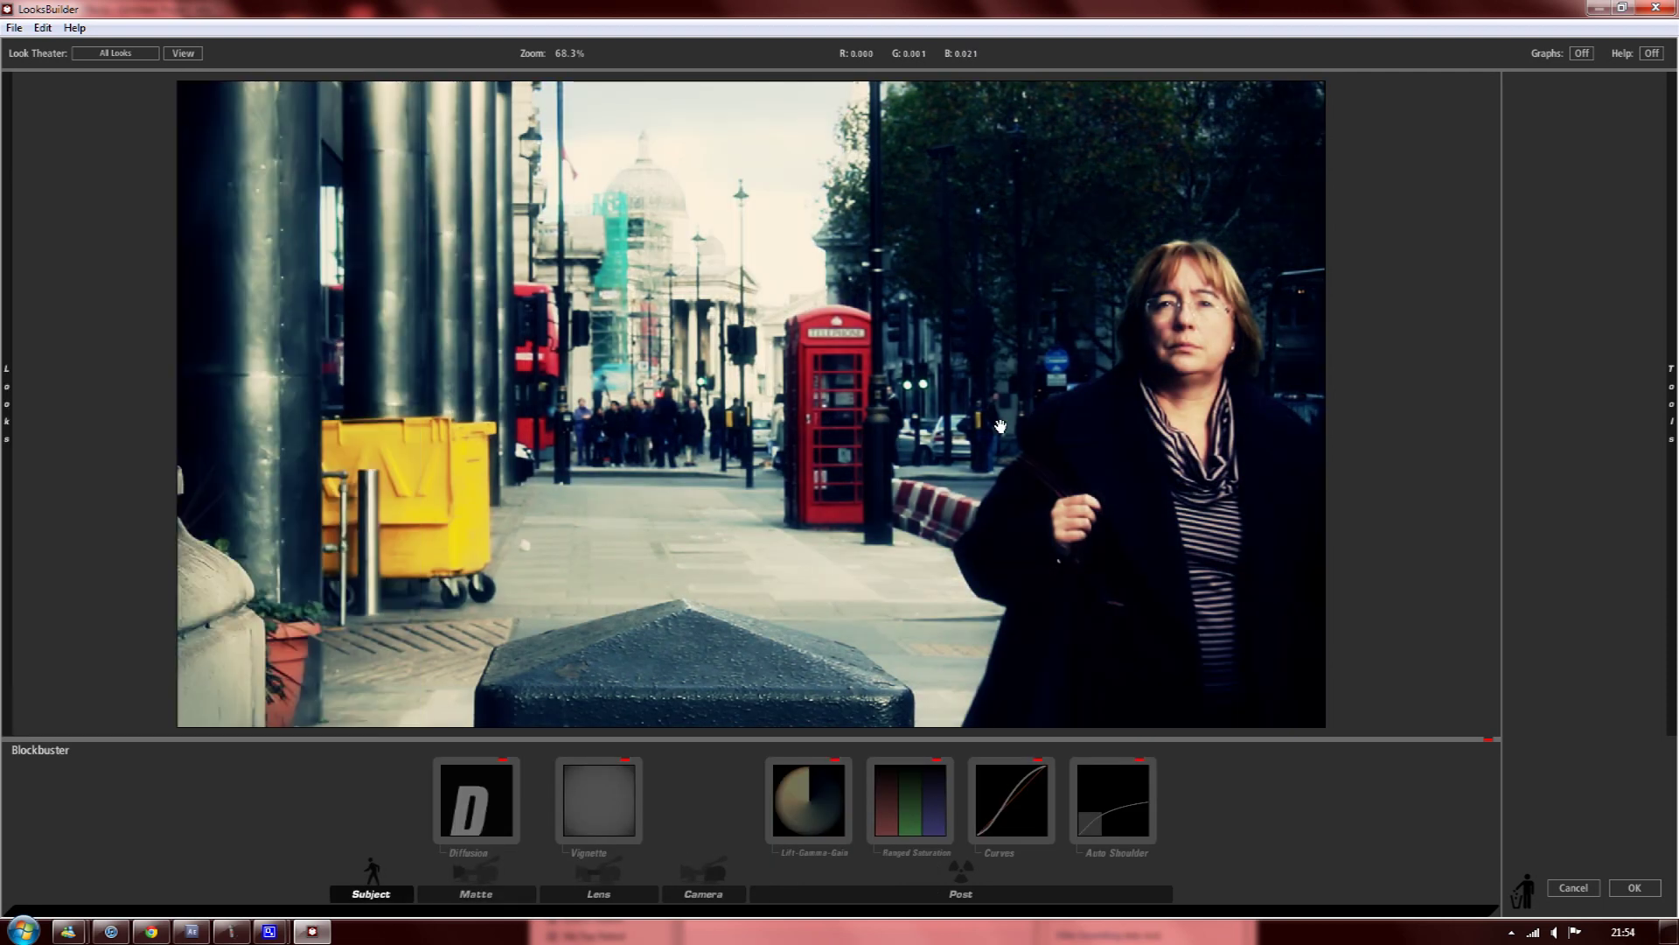
{"action": "scroll", "coordinate": [1004, 420], "scroll_direction": "down", "scroll_amount": 3}
{"action": "scroll", "coordinate": [1004, 420], "scroll_direction": "up", "scroll_amount": 1}
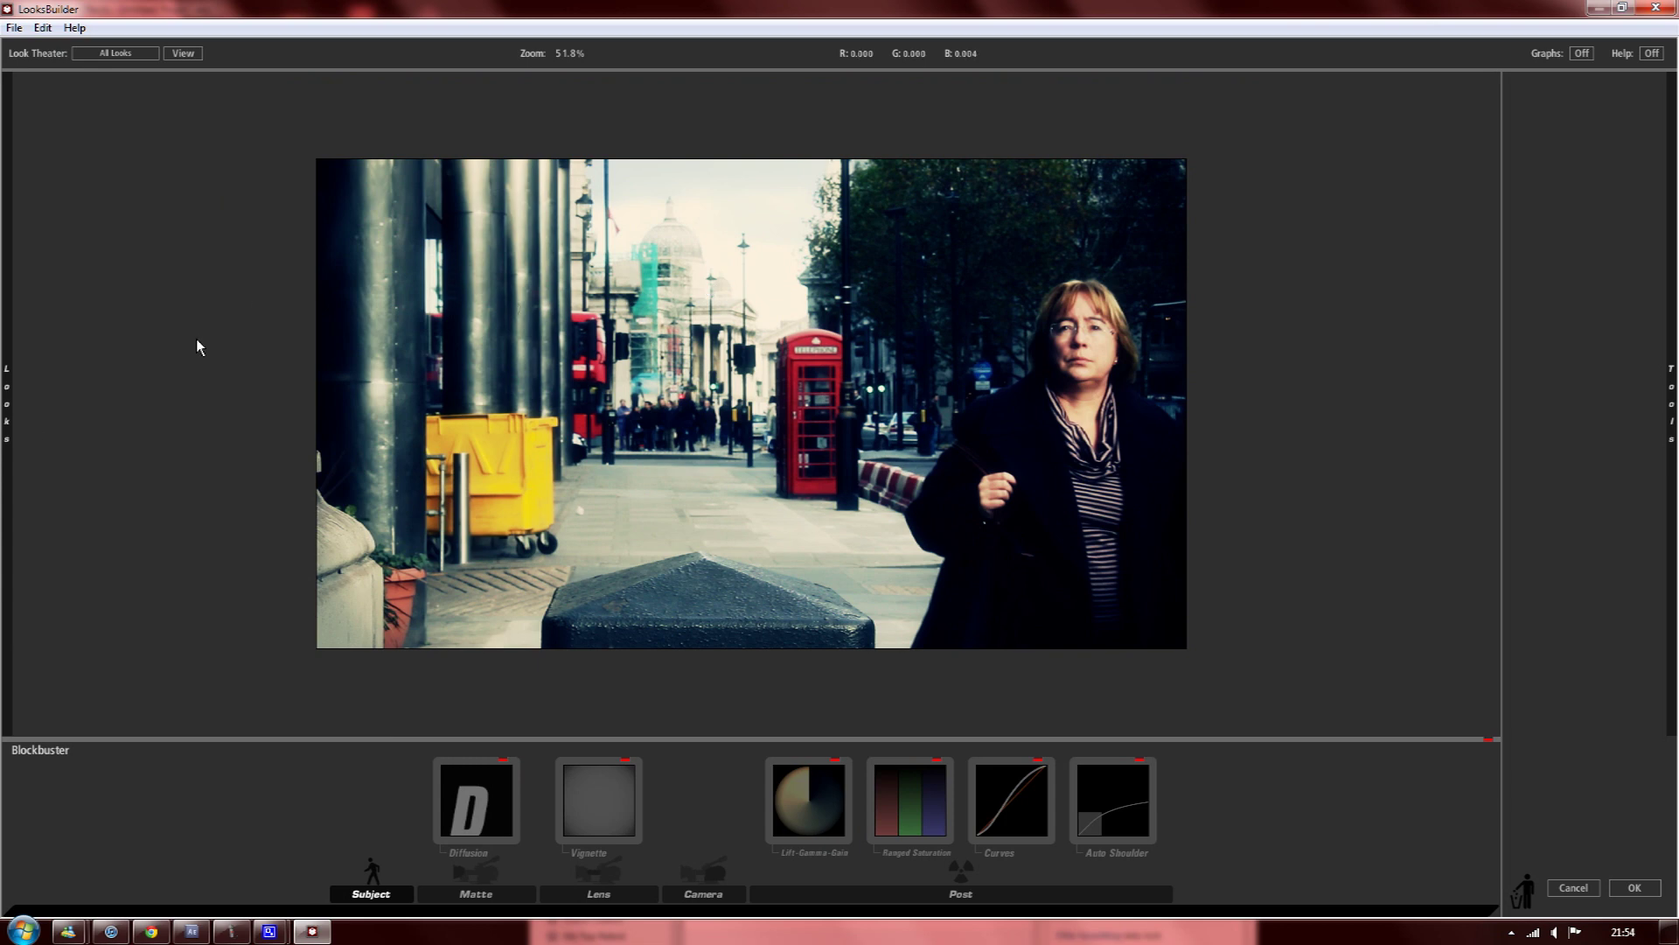
Step: Try the Popular Film presets on the footage one after another, including Bronze Aggressive, Bistro Alternate, Buffalo, Mexicali, Miami, Ohio, and Warm and Fuzzy
{"action": "mouse_move", "coordinate": [9, 432]}
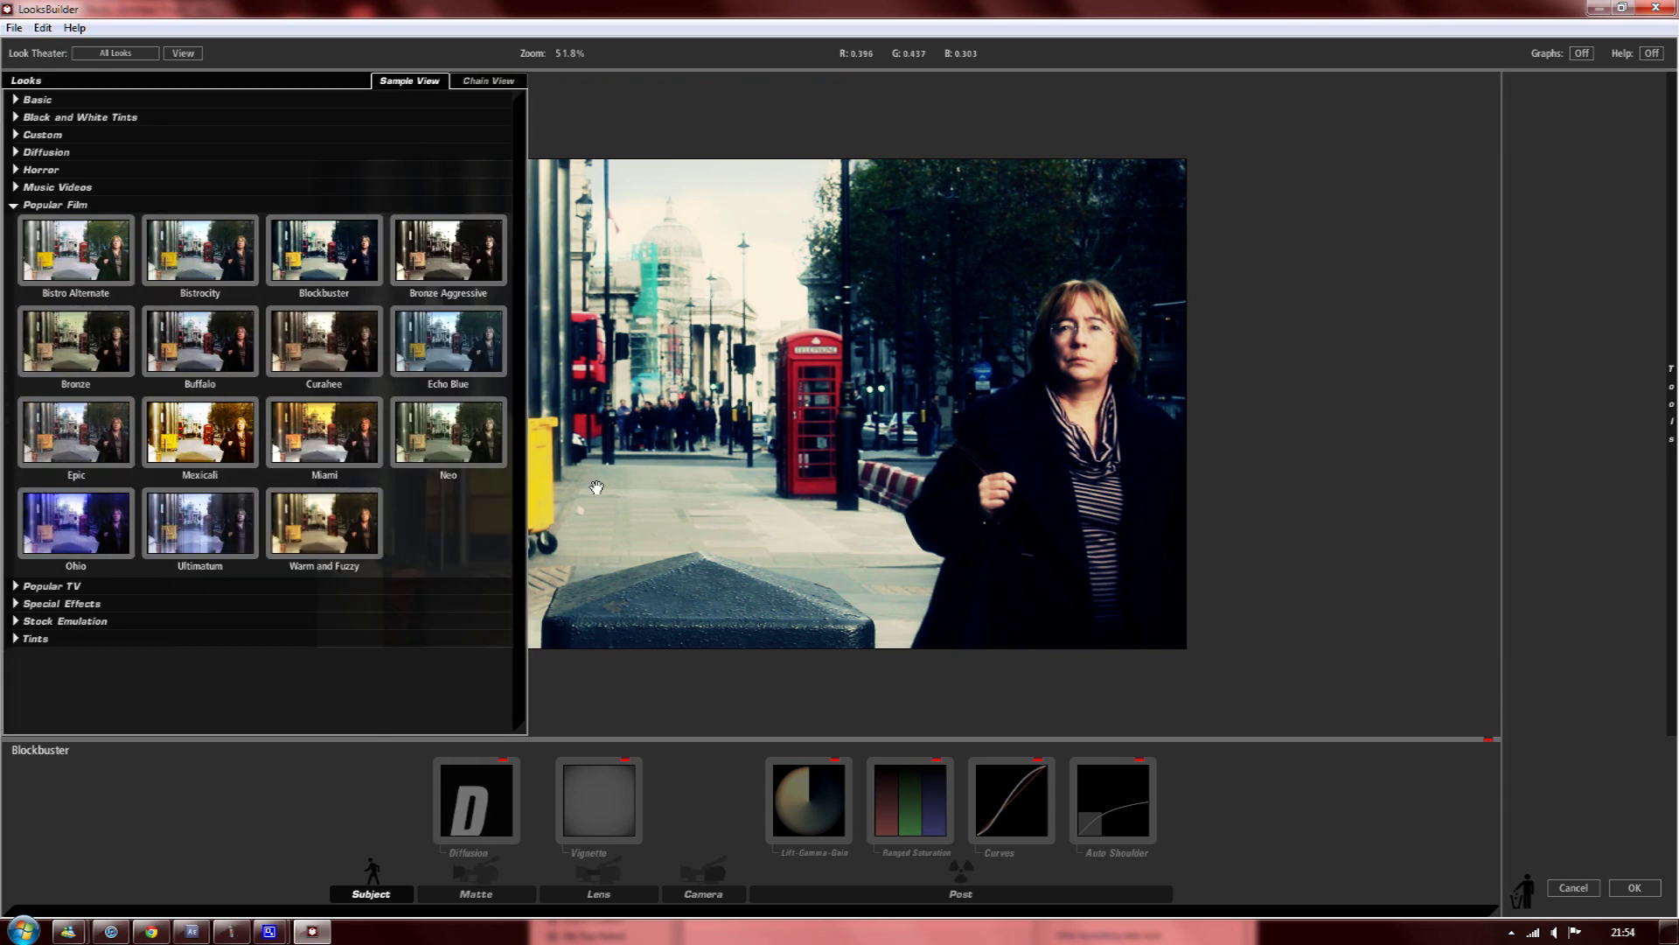
{"action": "mouse_move", "coordinate": [7, 402]}
{"action": "left_click", "coordinate": [501, 272]}
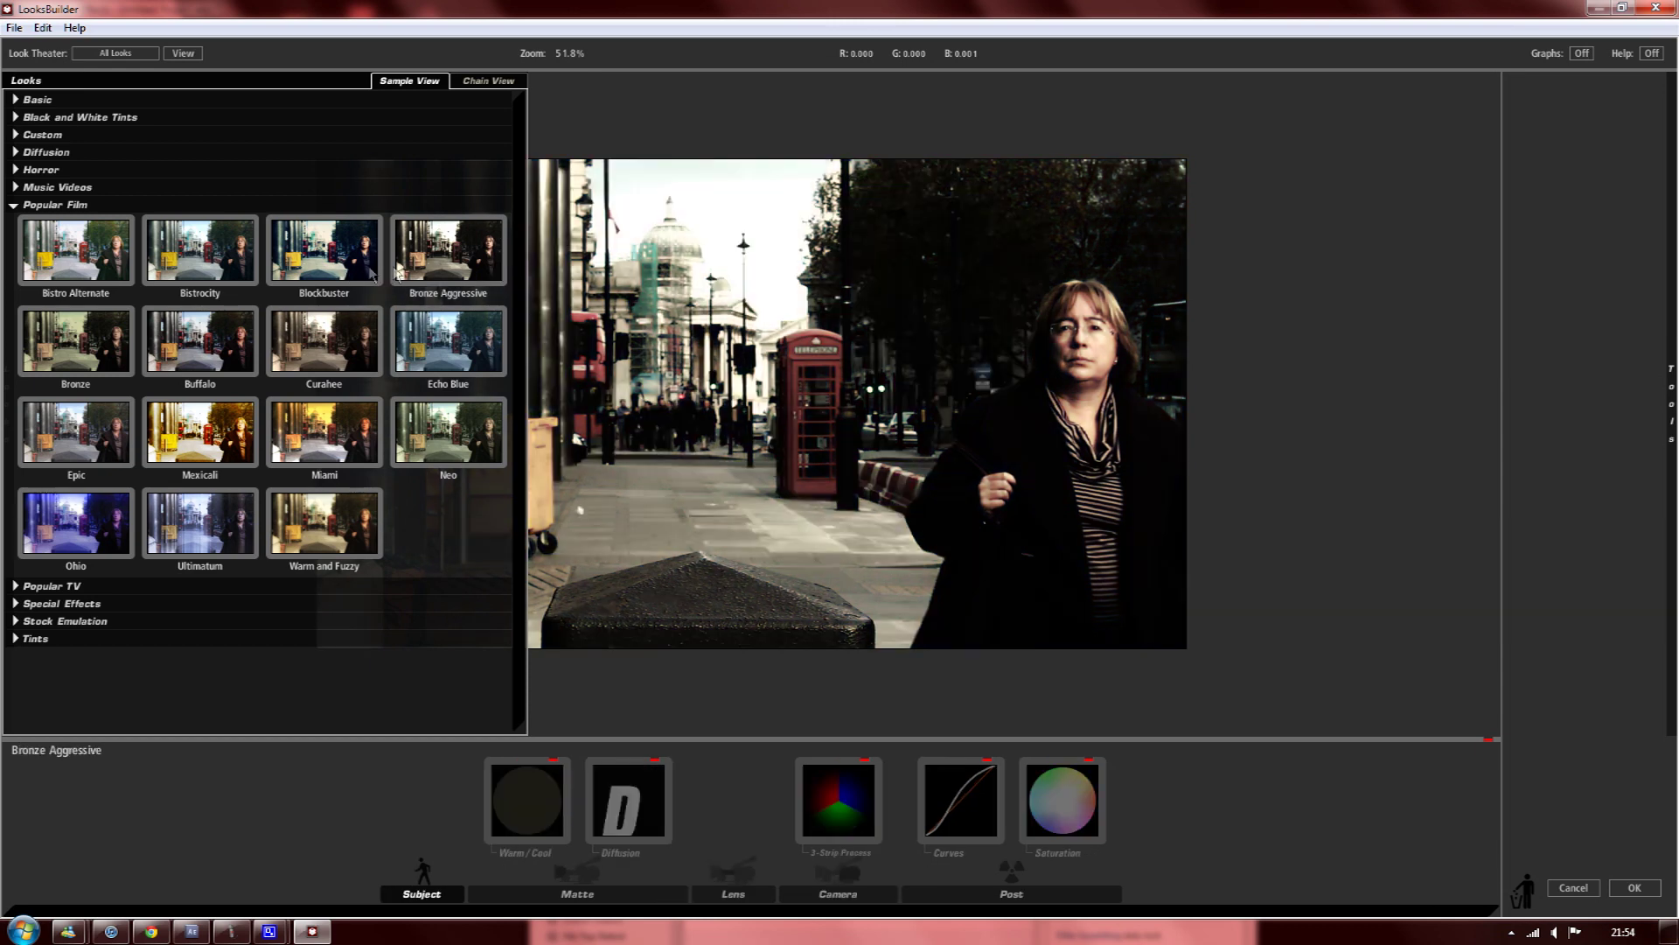
{"action": "left_click", "coordinate": [83, 273]}
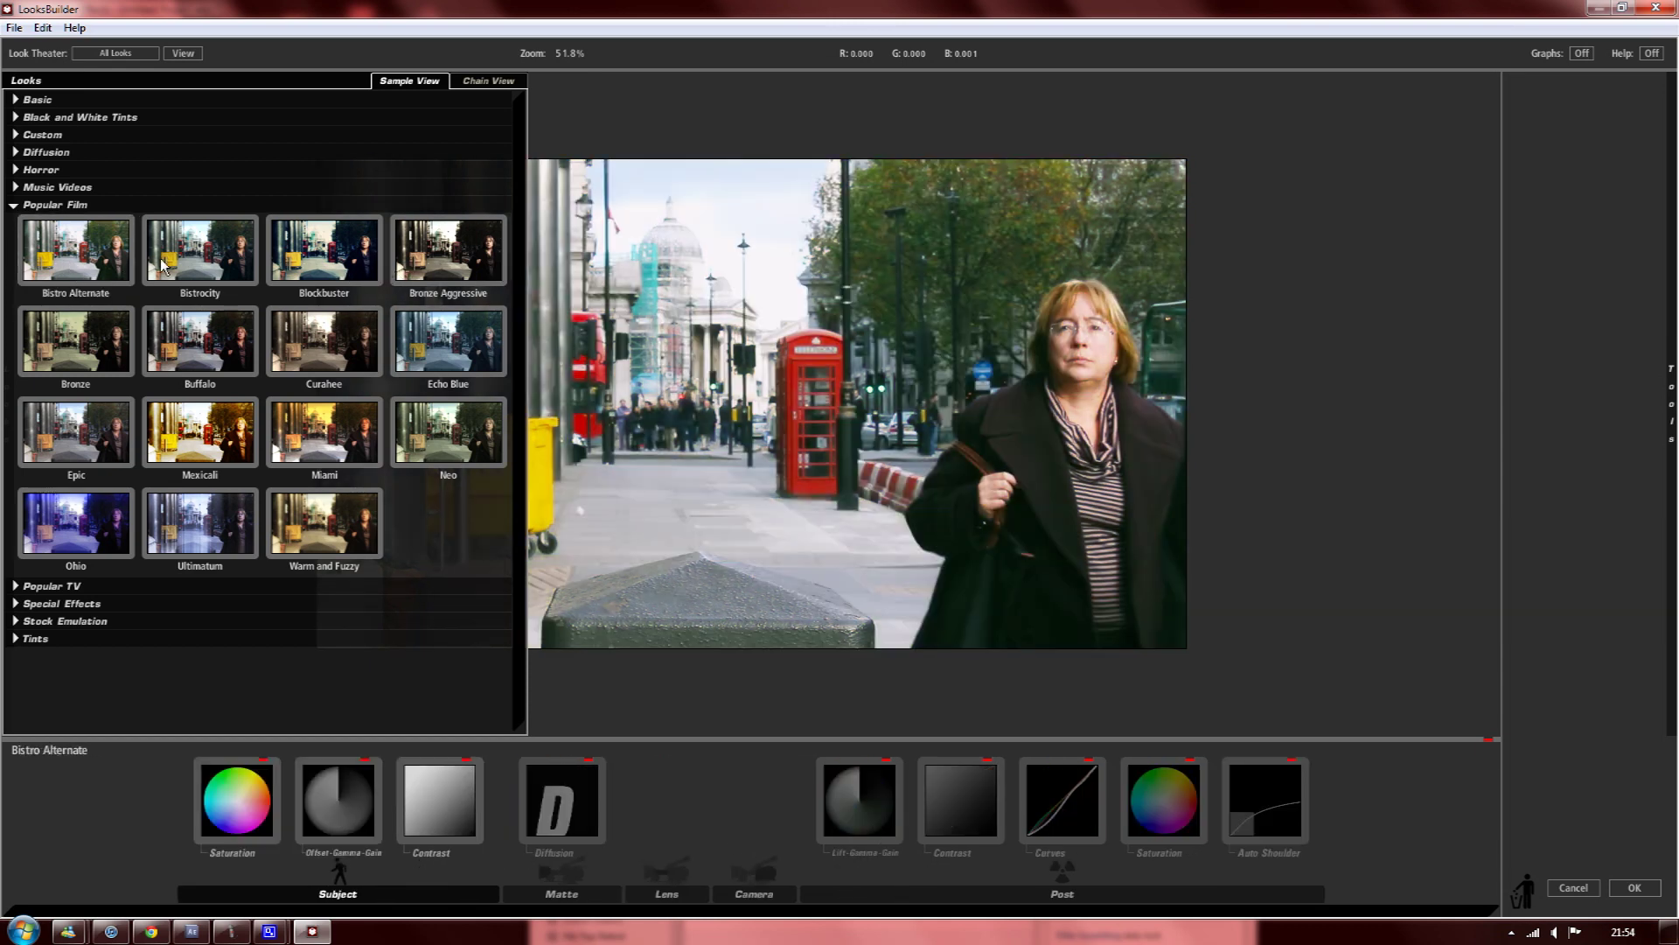
{"action": "left_click", "coordinate": [177, 264]}
{"action": "left_click", "coordinate": [297, 270]}
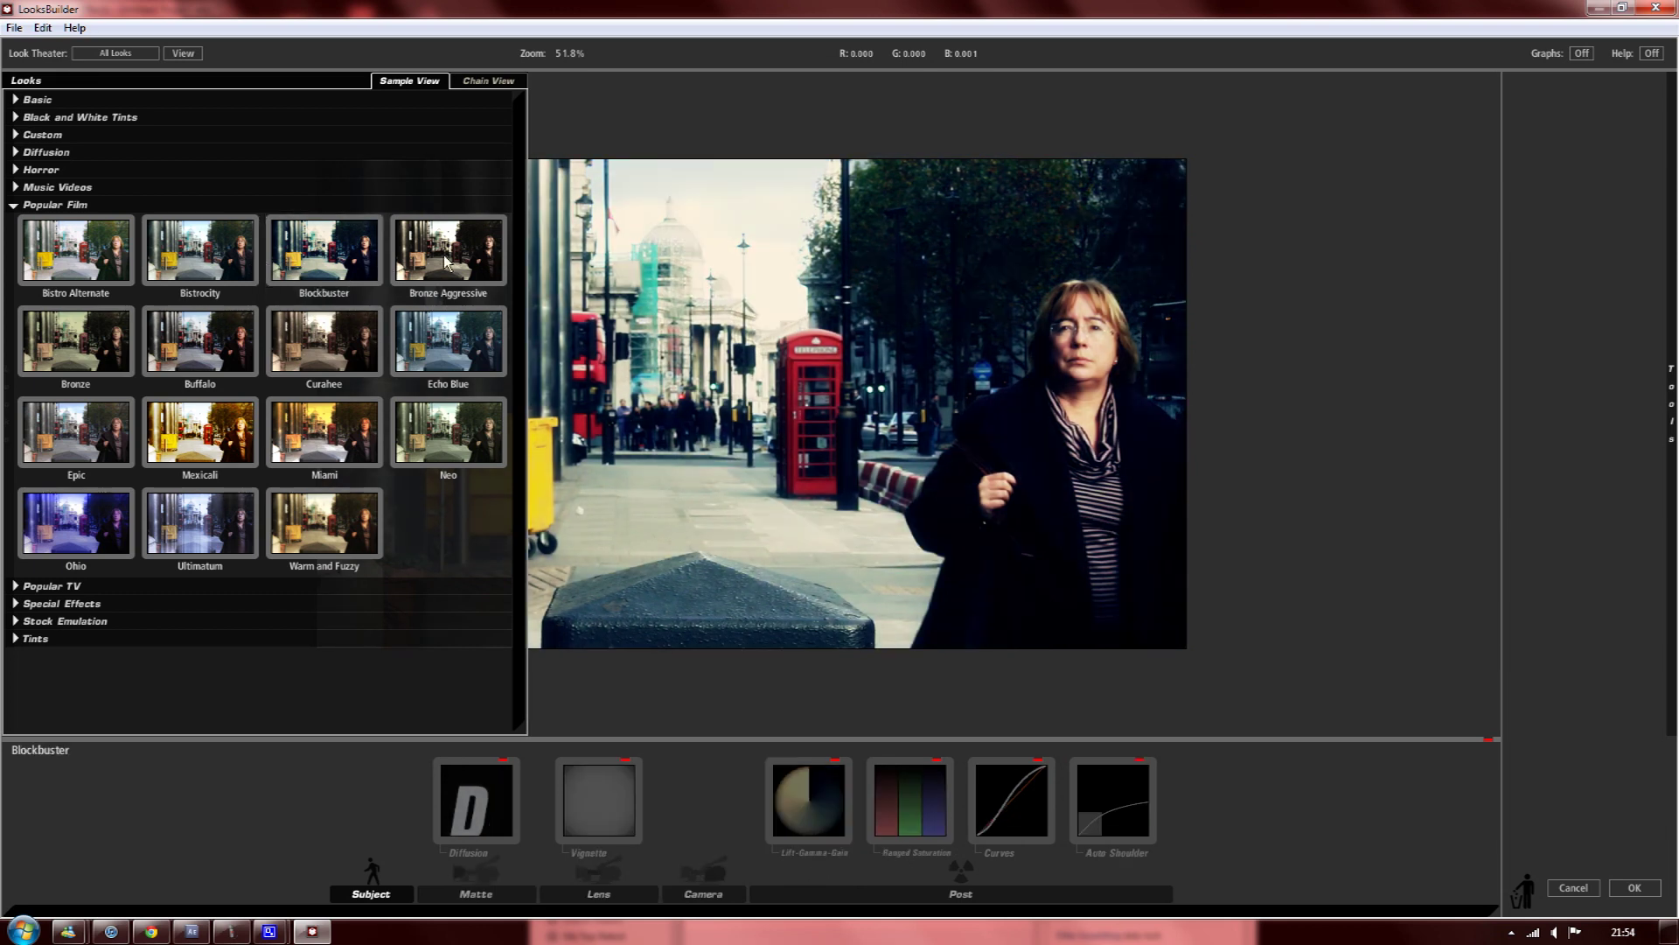
{"action": "left_click", "coordinate": [429, 267]}
{"action": "left_click", "coordinate": [437, 346]}
{"action": "left_click", "coordinate": [349, 361]}
{"action": "left_click", "coordinate": [44, 363]}
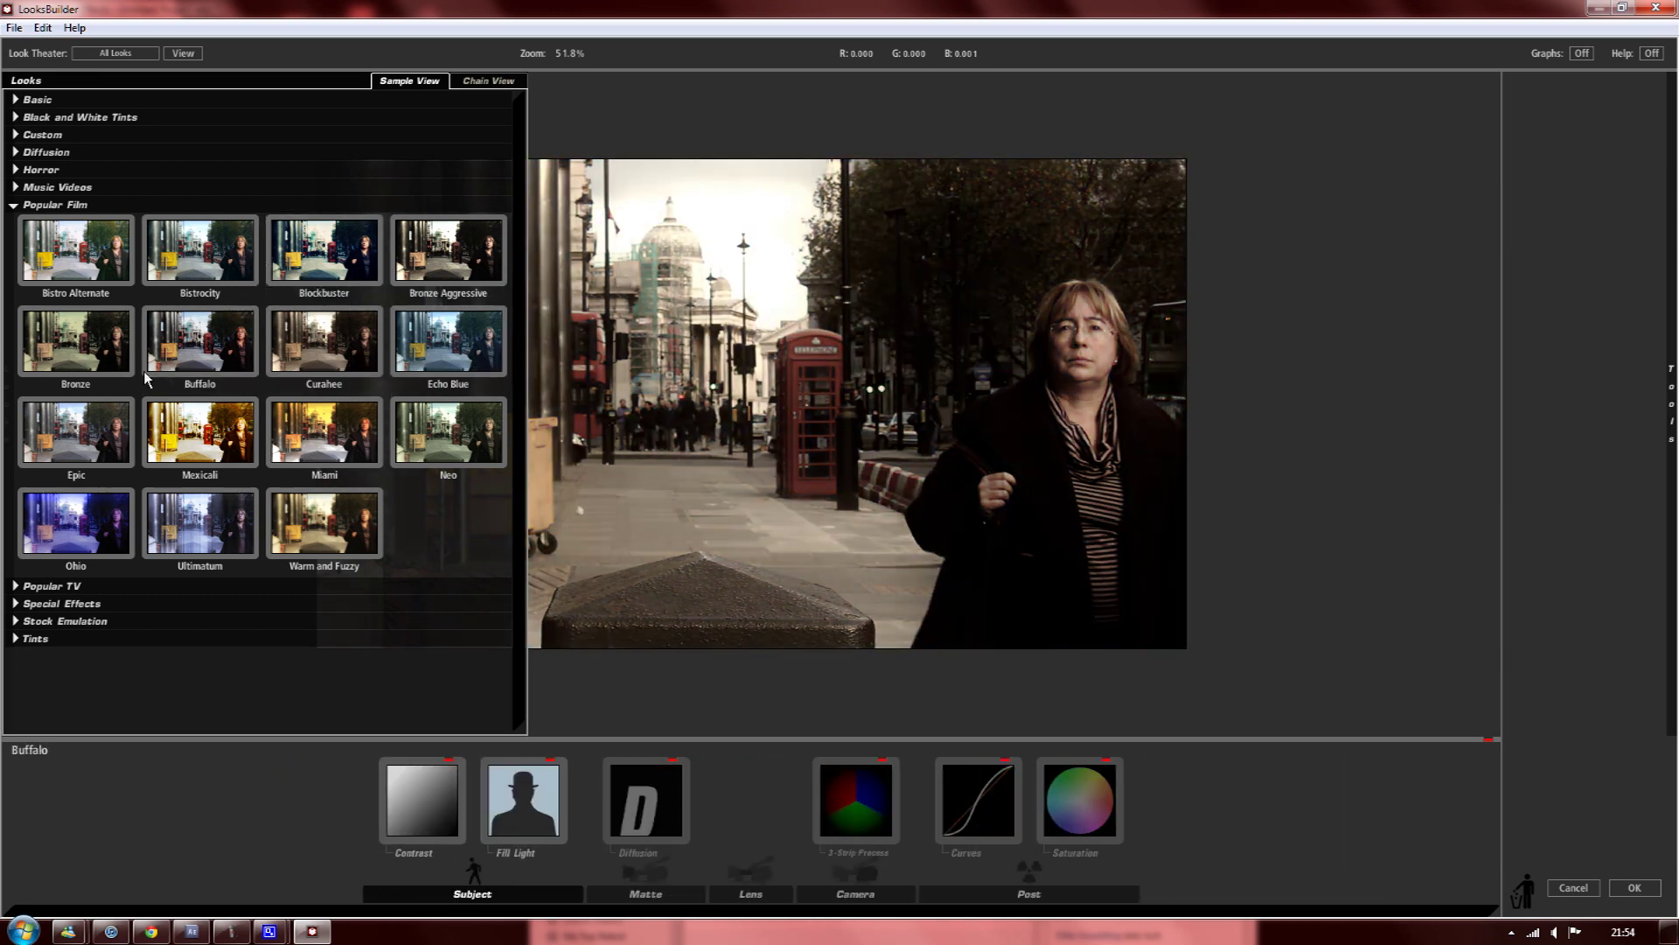
{"action": "left_click", "coordinate": [73, 439]}
{"action": "left_click", "coordinate": [181, 429]}
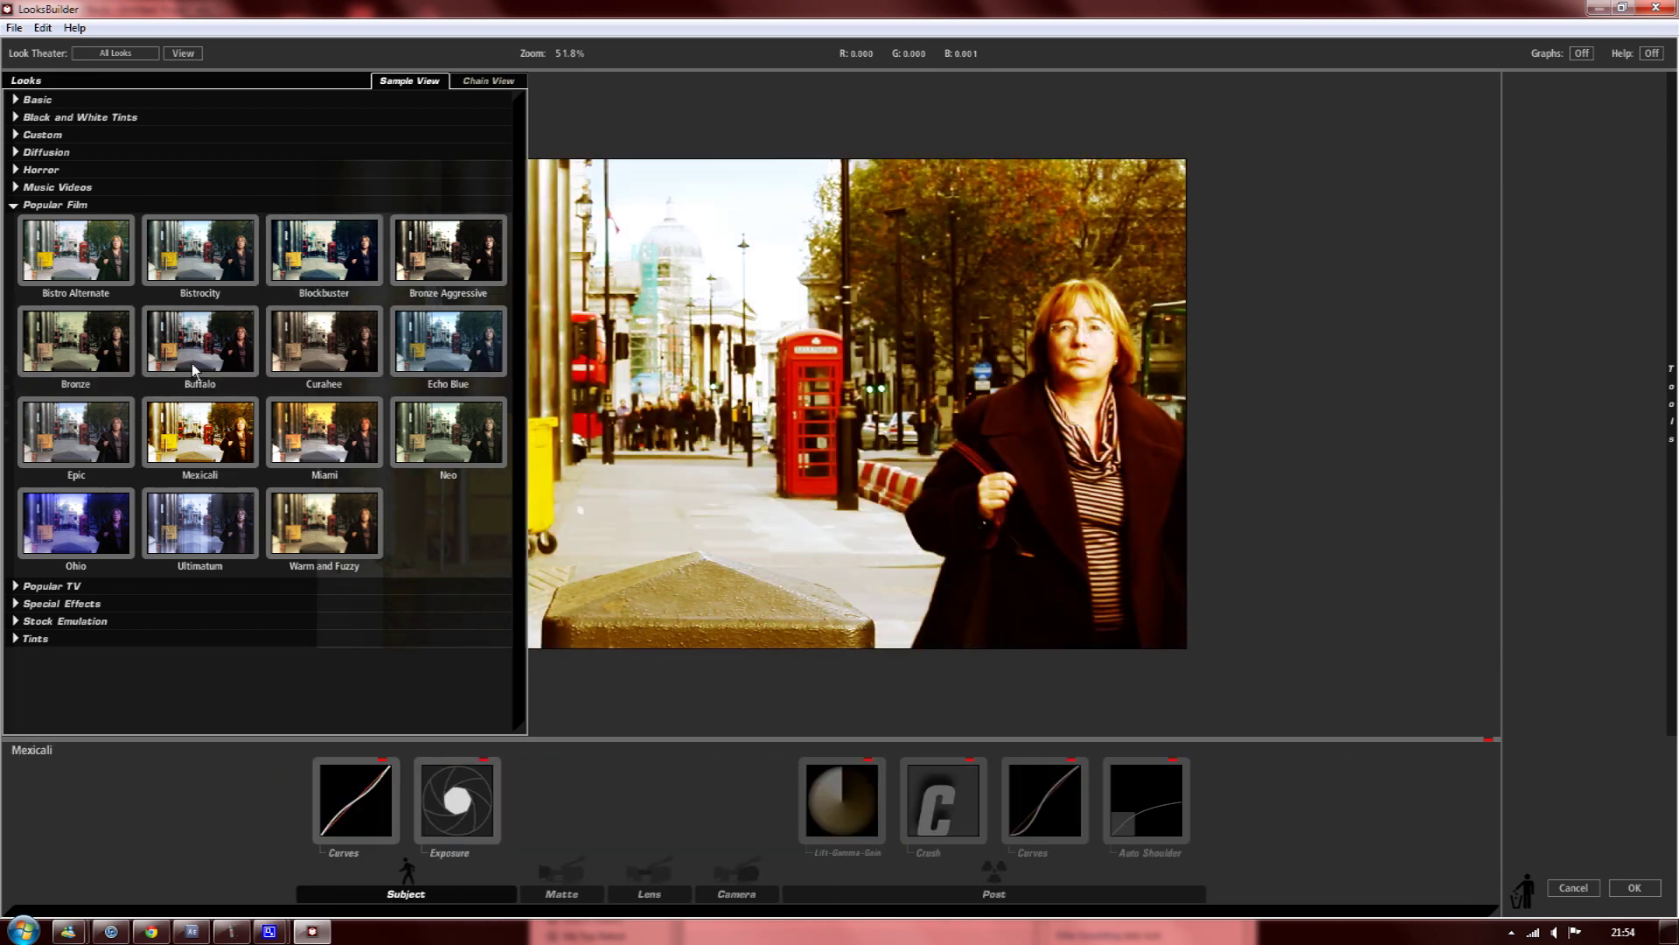
{"action": "left_click", "coordinate": [192, 367]}
{"action": "left_click", "coordinate": [438, 433]}
{"action": "left_click", "coordinate": [324, 437]}
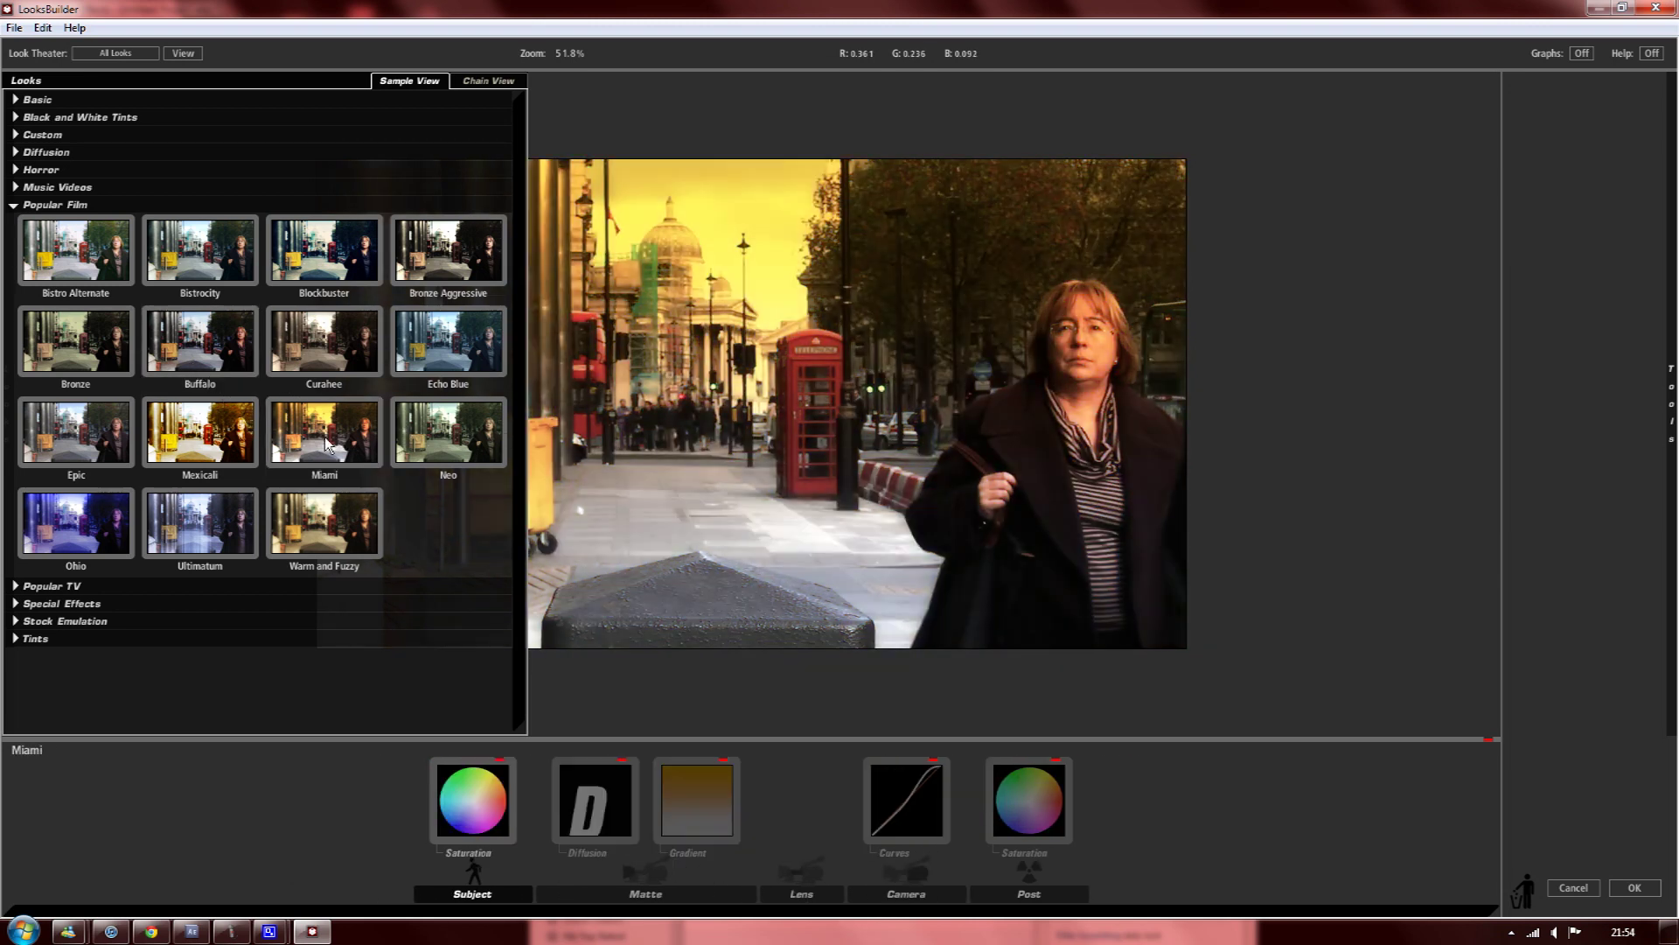
{"action": "left_click", "coordinate": [200, 446]}
{"action": "left_click", "coordinate": [53, 464]}
{"action": "left_click", "coordinate": [45, 542]}
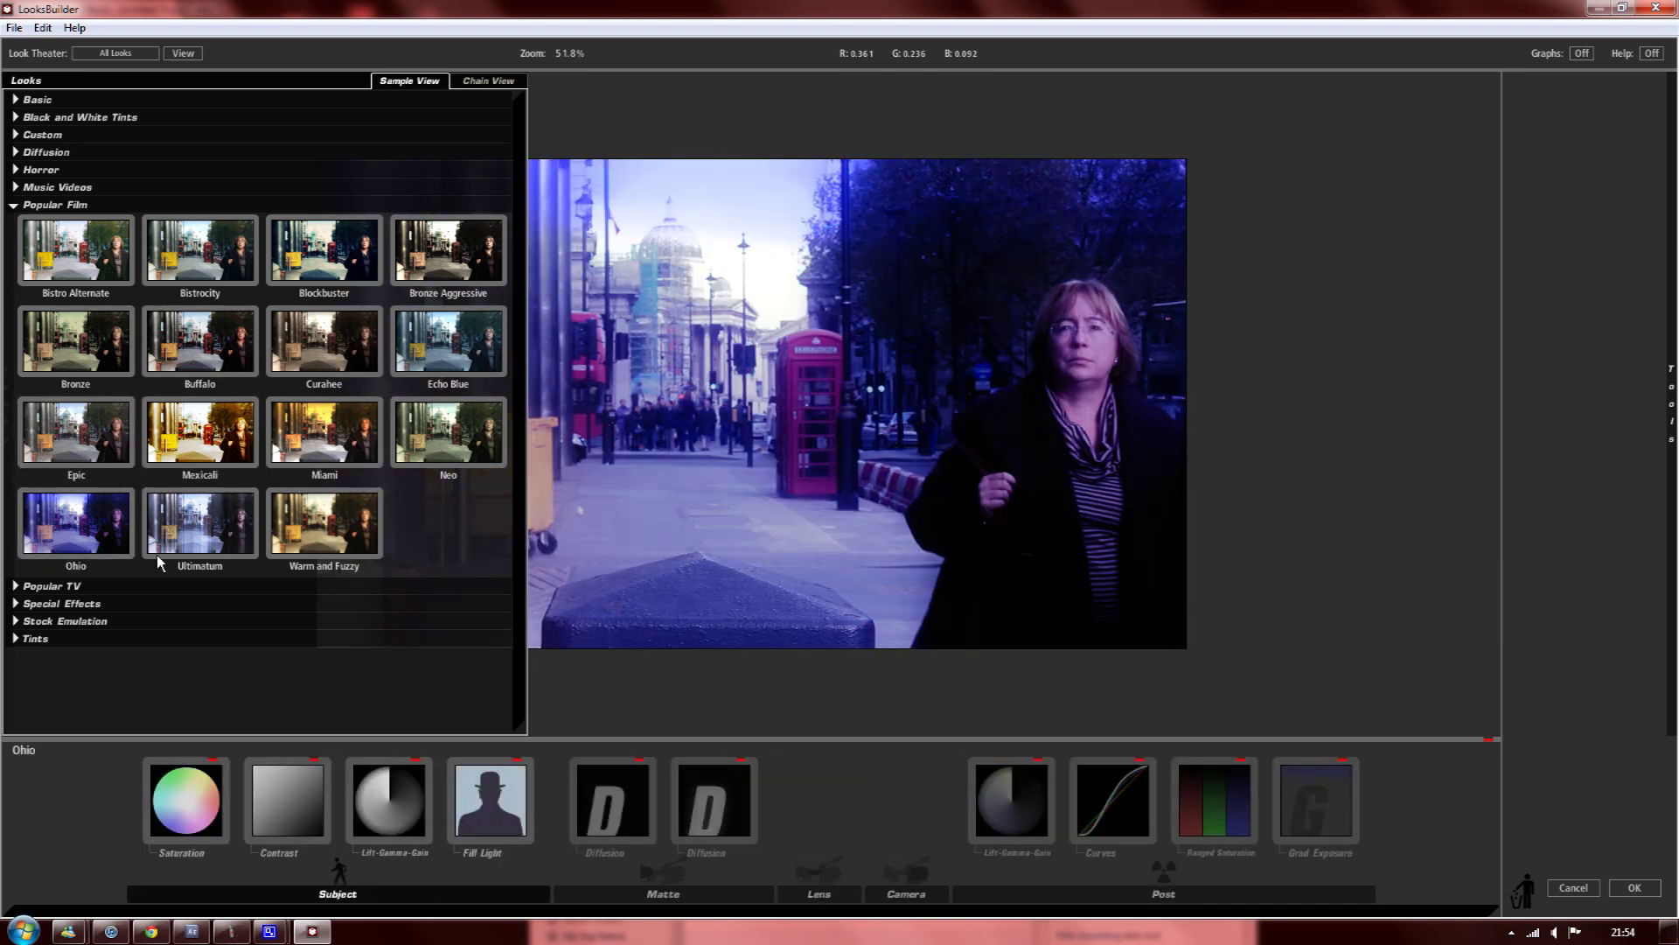
{"action": "left_click", "coordinate": [237, 556]}
{"action": "left_click", "coordinate": [323, 525]}
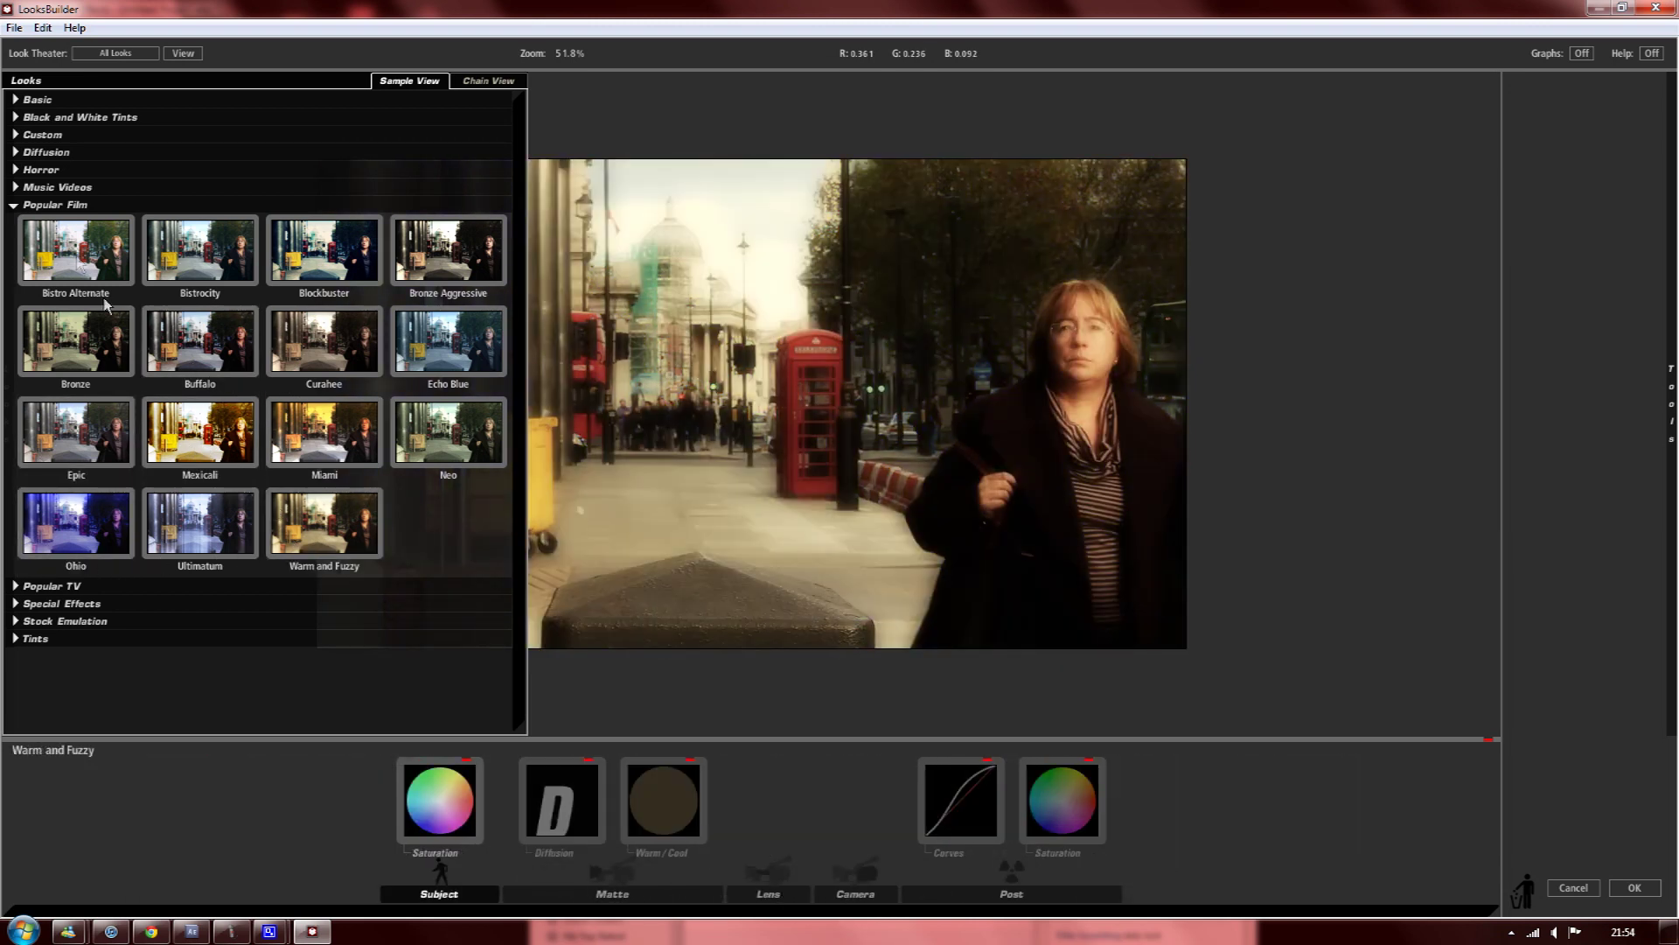
Step: Try several Music Videos presets on the footage, including Warmish, Dream Look Sharp and Coolish
{"action": "left_click", "coordinate": [14, 205]}
{"action": "left_click", "coordinate": [14, 187]}
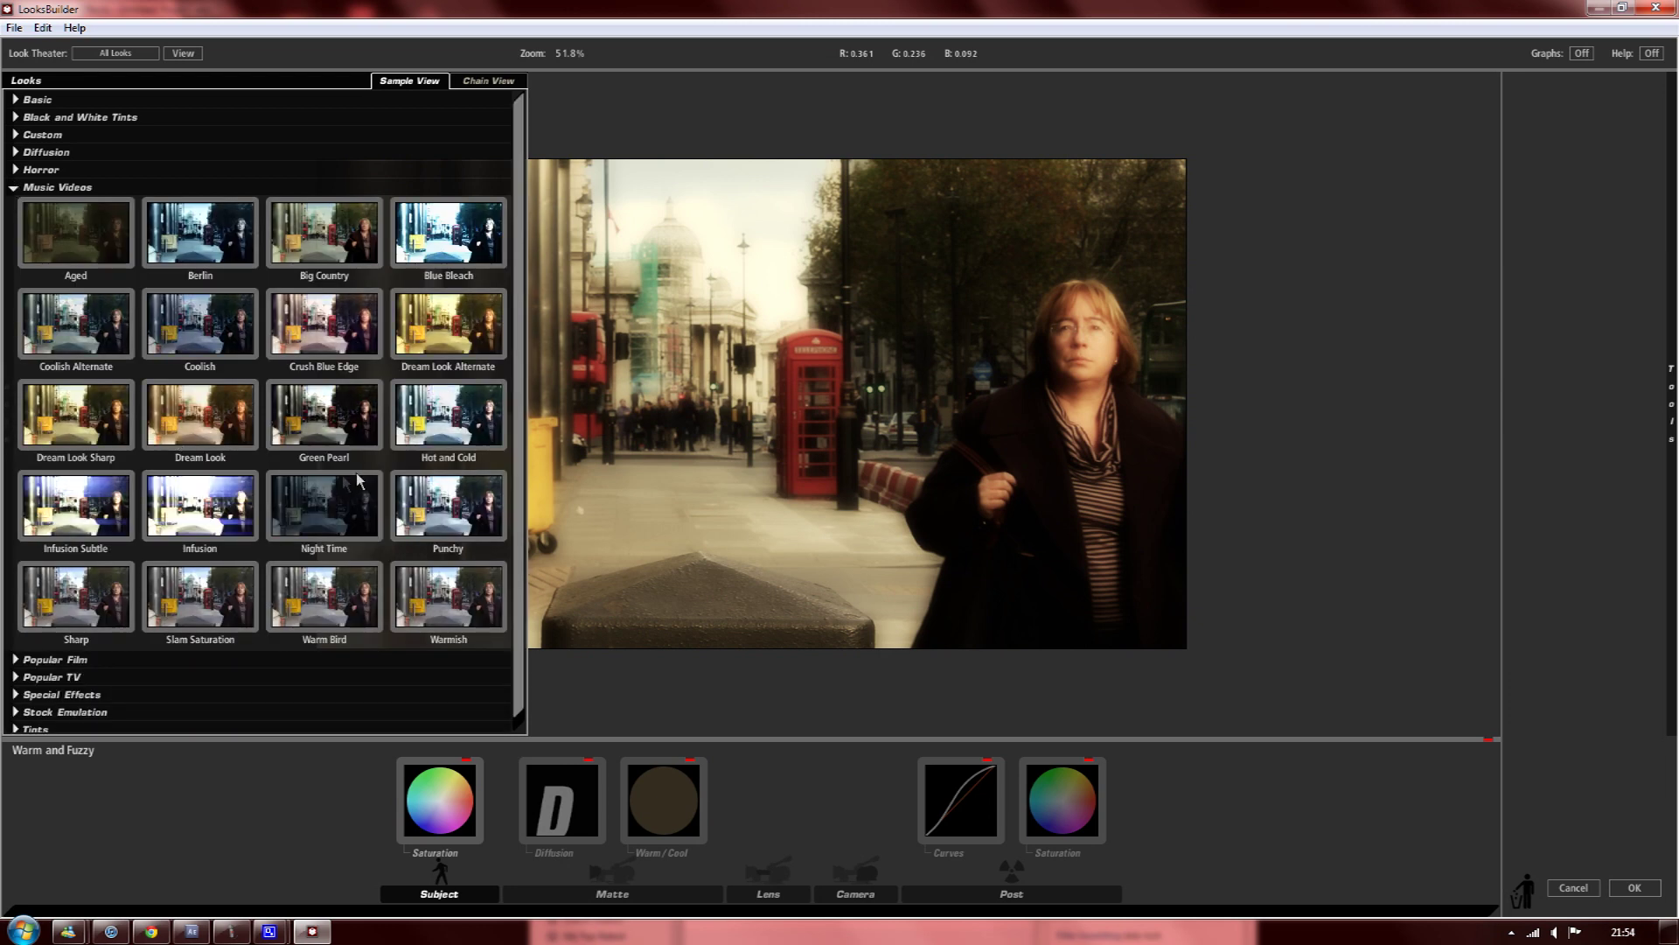
{"action": "left_click", "coordinate": [438, 590]}
{"action": "left_click", "coordinate": [118, 442]}
{"action": "left_click", "coordinate": [230, 297]}
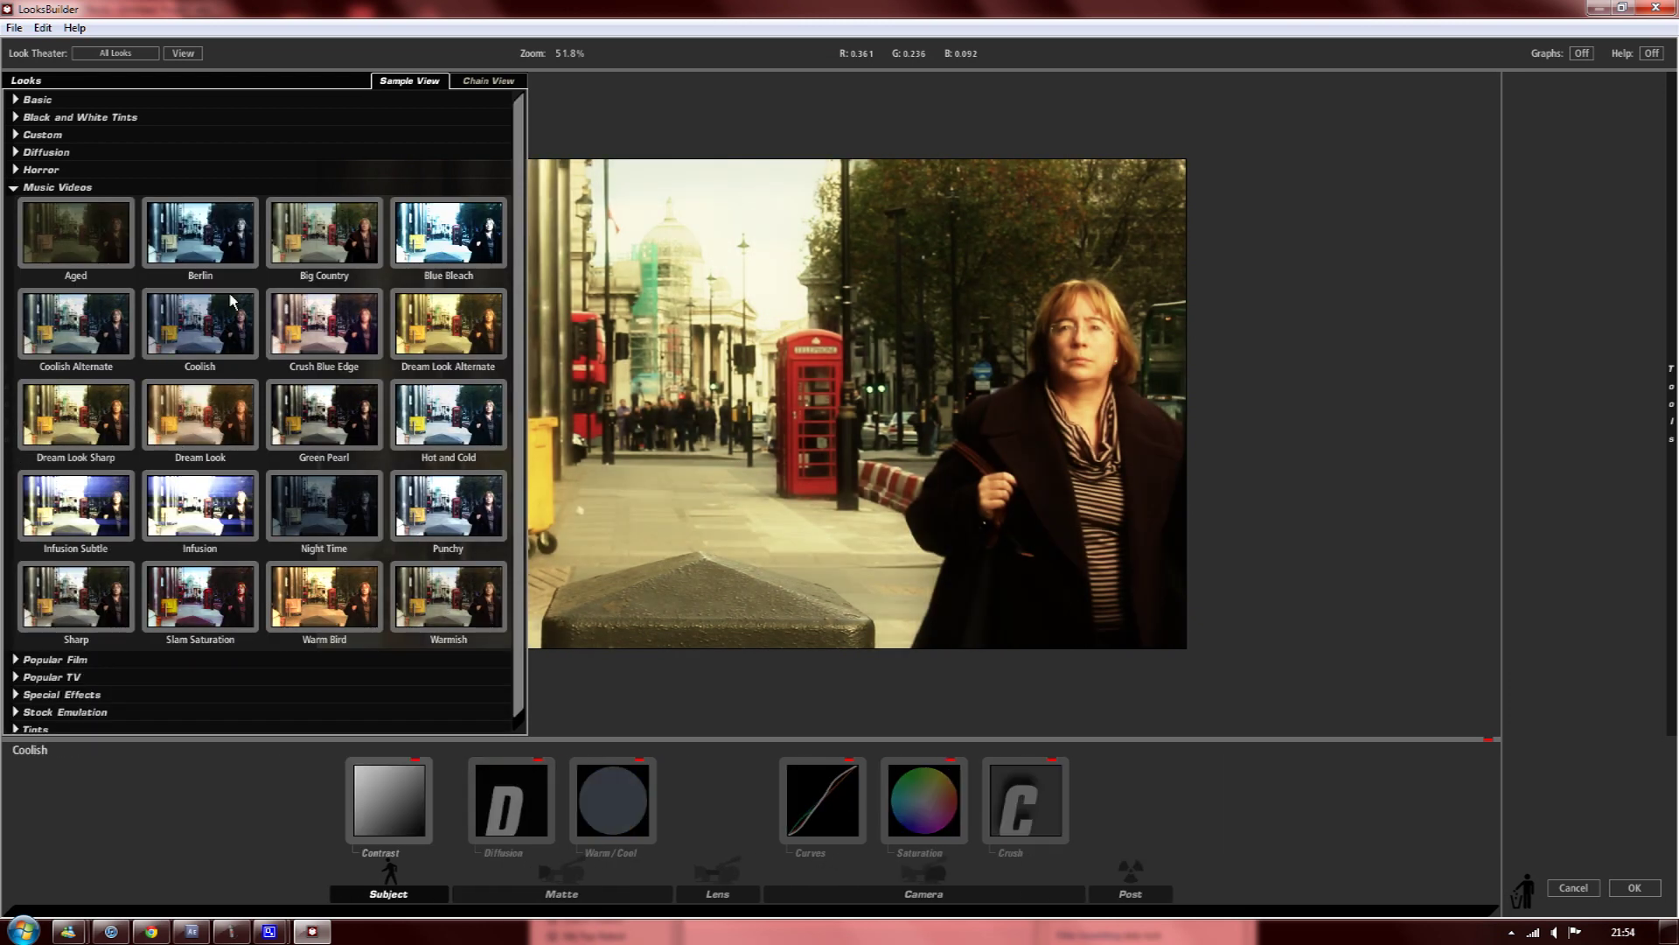
Step: Return to the Popular Film presets and reapply the Blockbuster look
{"action": "left_click", "coordinate": [15, 187]}
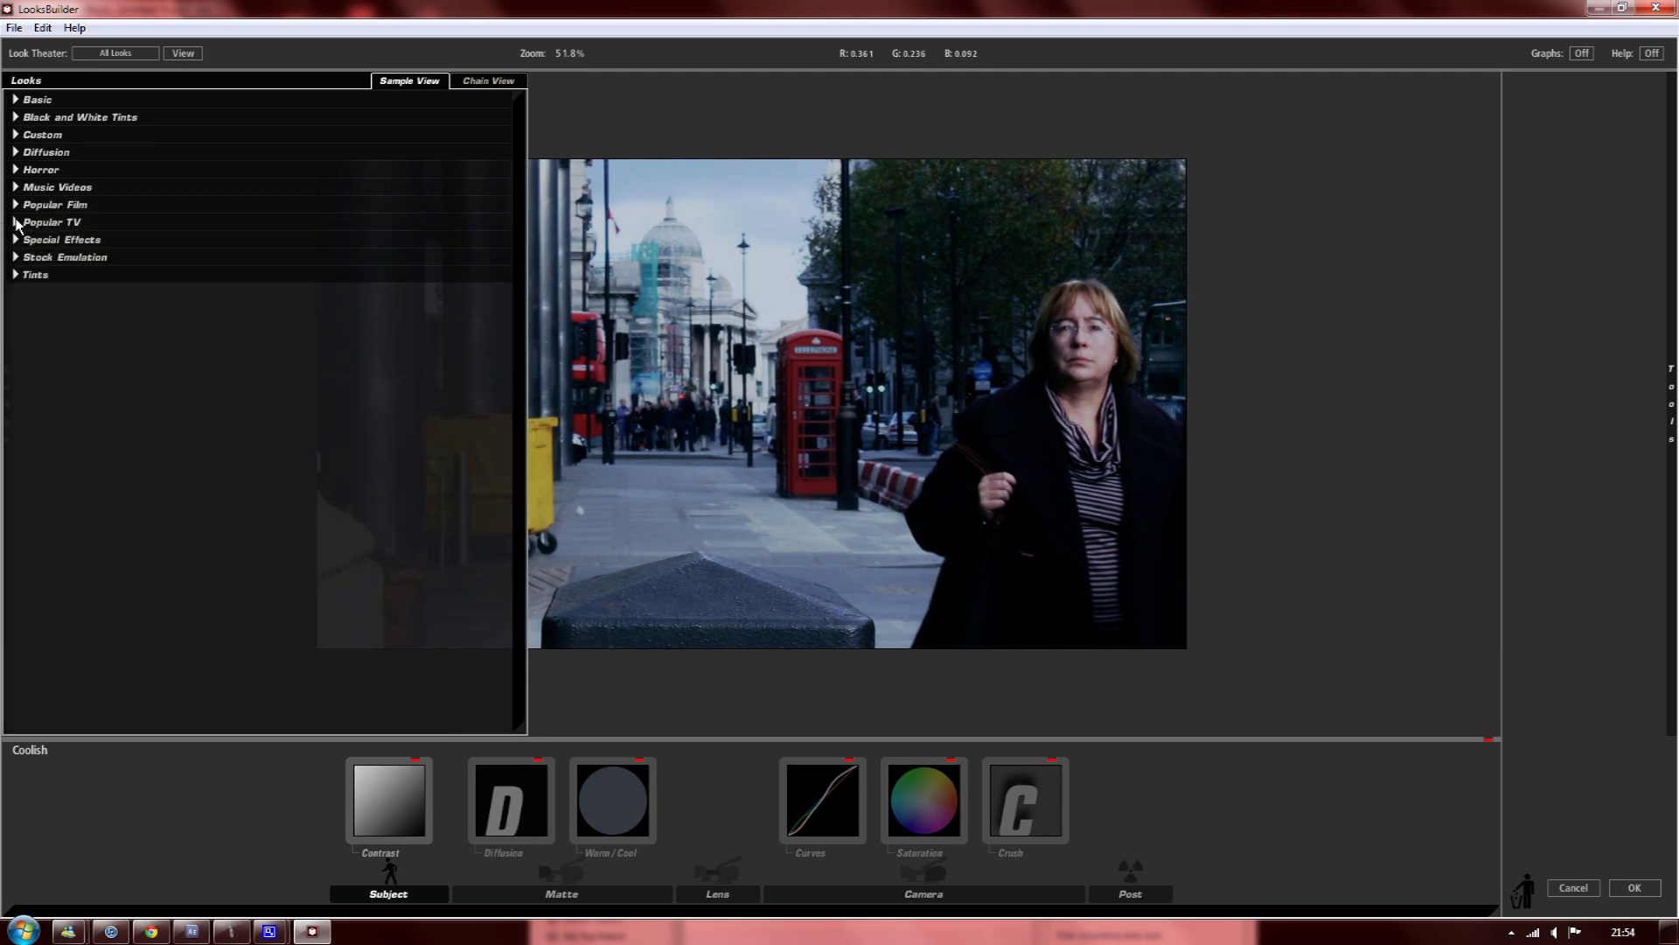
{"action": "left_click", "coordinate": [15, 206]}
{"action": "left_click", "coordinate": [371, 300]}
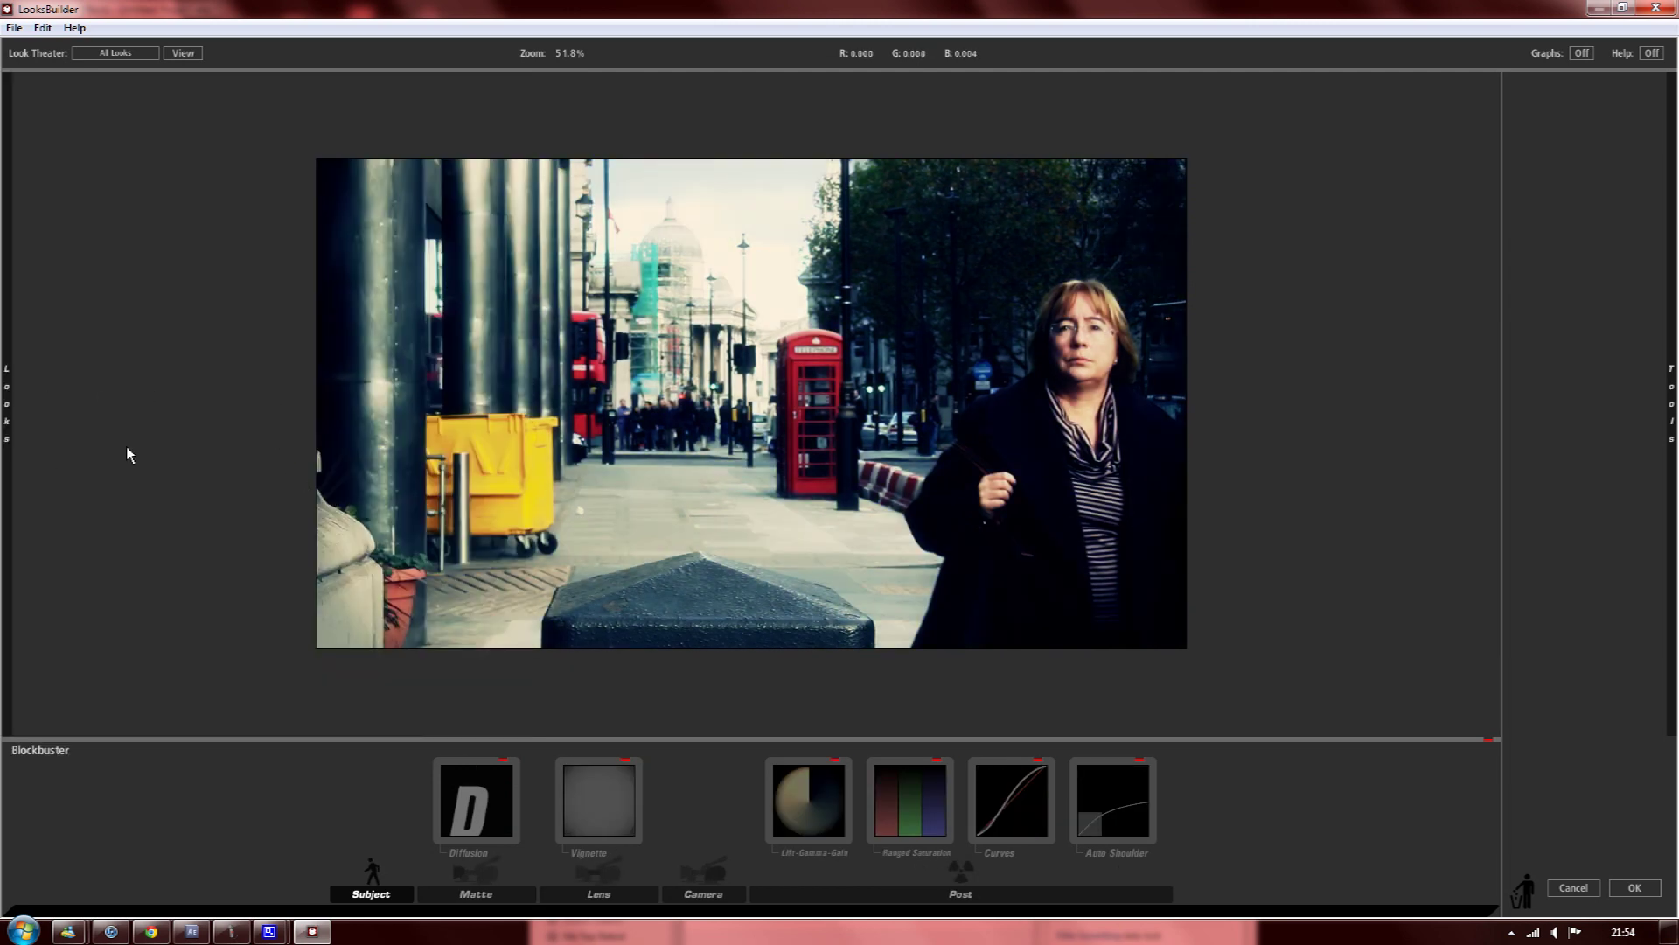
Step: Examine the settings of the Blockbuster look's Vignette, Diffusion, Lift-Gamma-Gain and Ranged Saturation tools
{"action": "left_click", "coordinate": [625, 783]}
{"action": "left_click", "coordinate": [489, 792]}
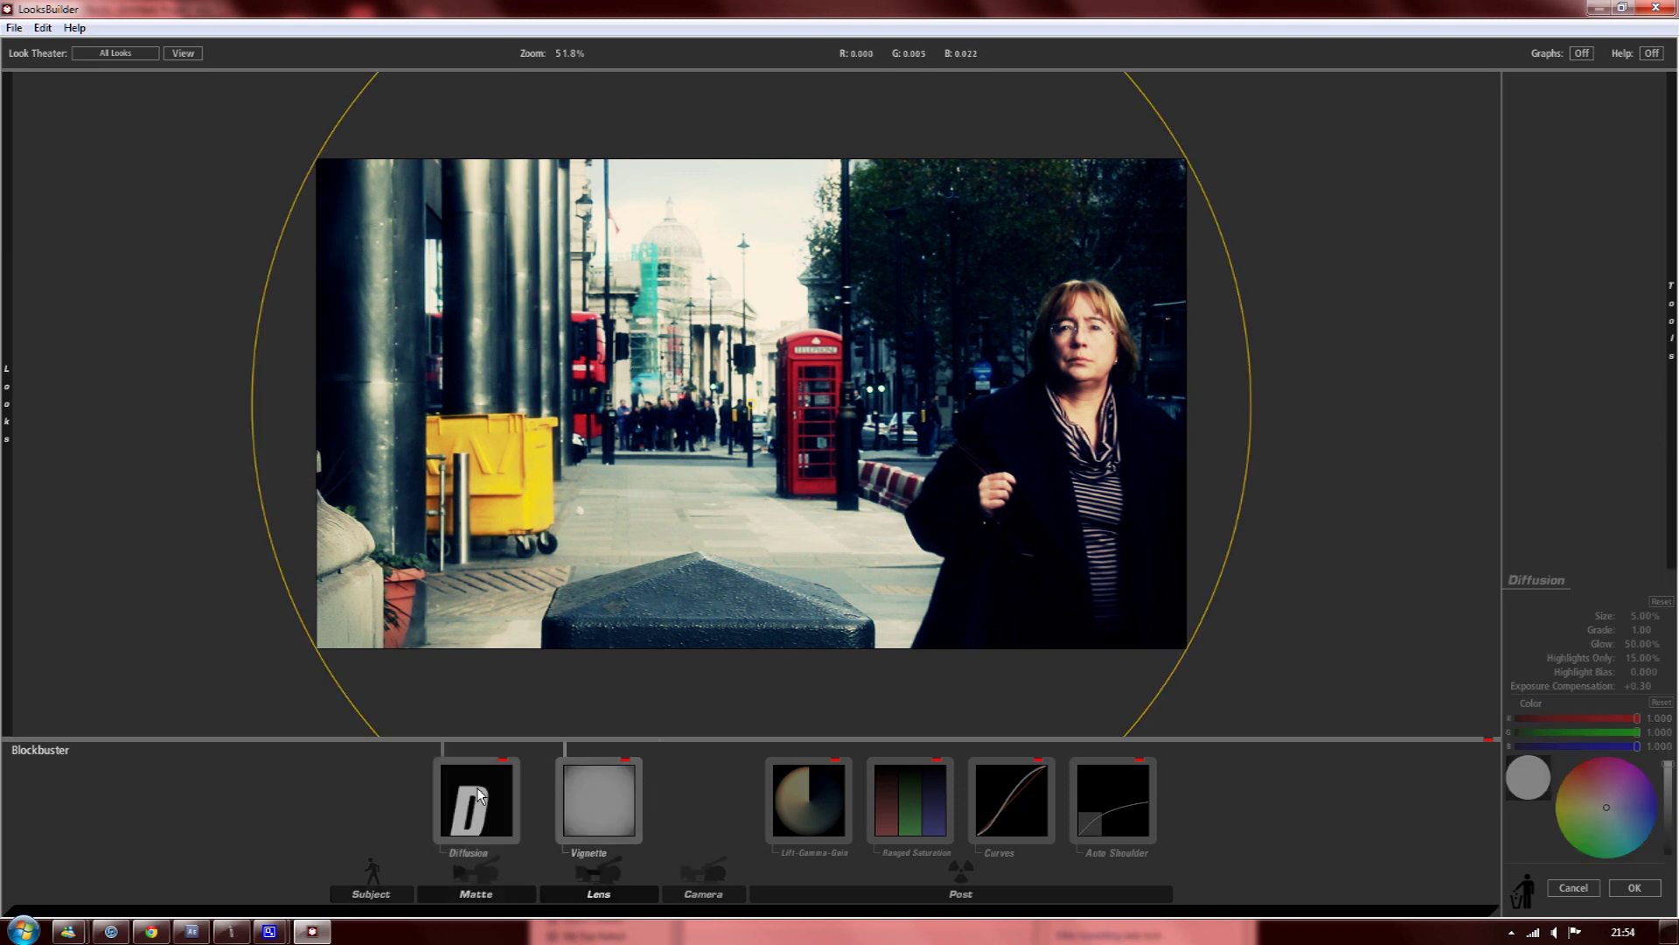
{"action": "left_click", "coordinate": [600, 806]}
{"action": "left_click", "coordinate": [826, 814]}
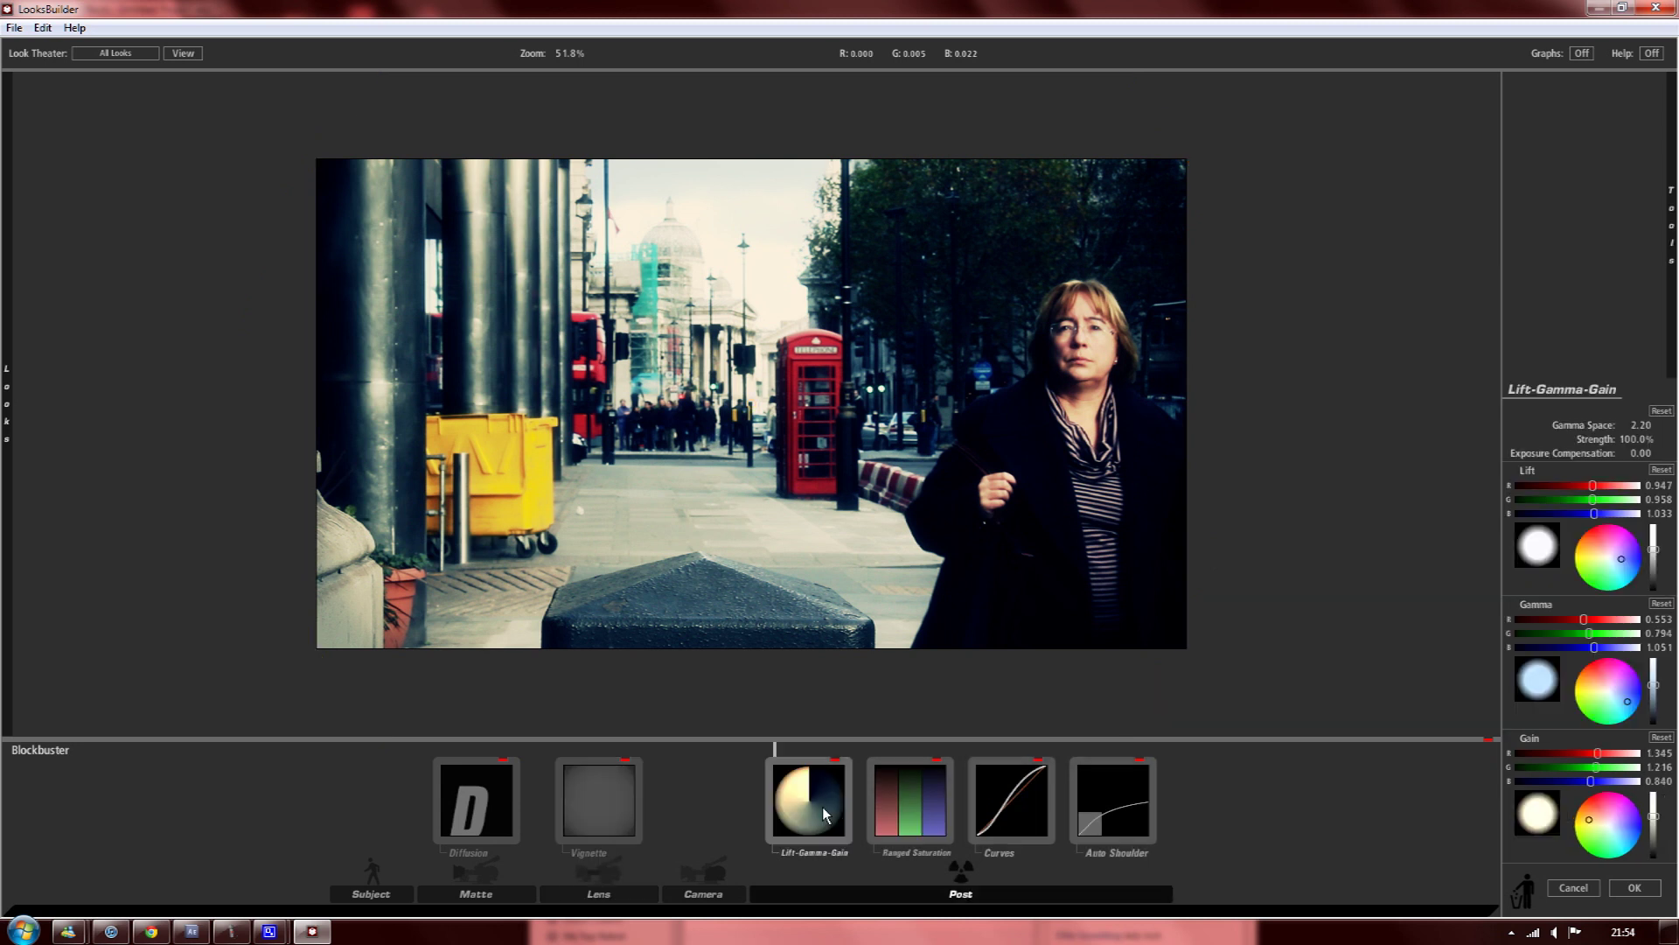
{"action": "left_click", "coordinate": [894, 808]}
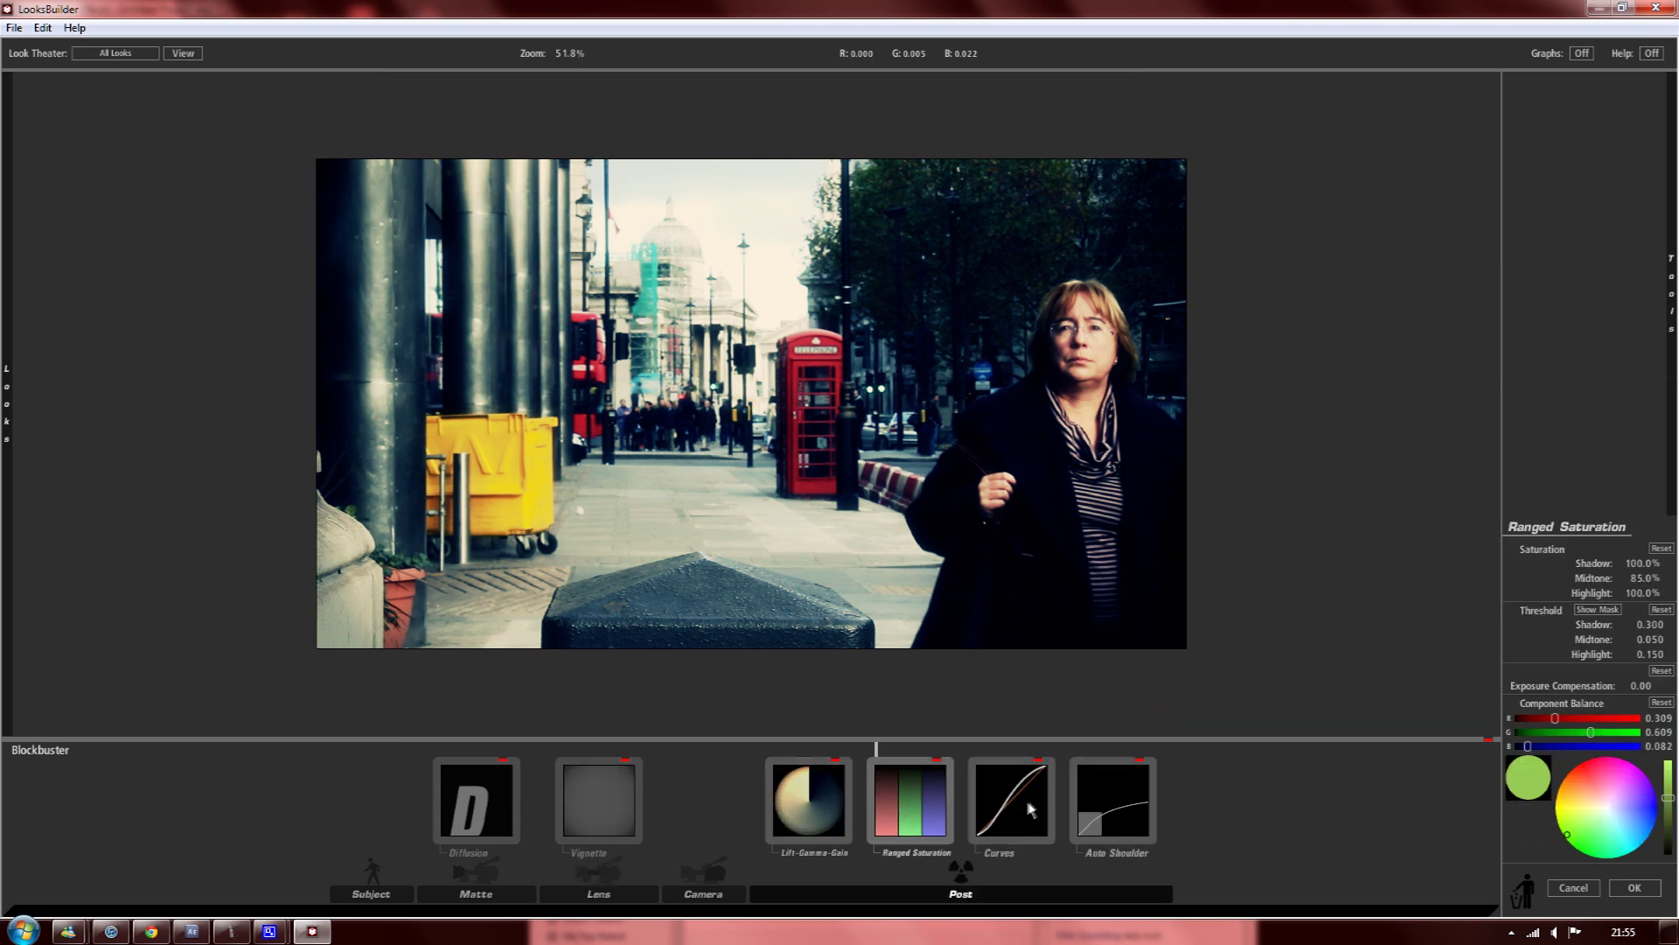
Step: Adjust the Vignette tool to strength 41.0%, spread 0.764, radius 0.916 and exposure compensation +0.70
{"action": "left_click", "coordinate": [600, 803]}
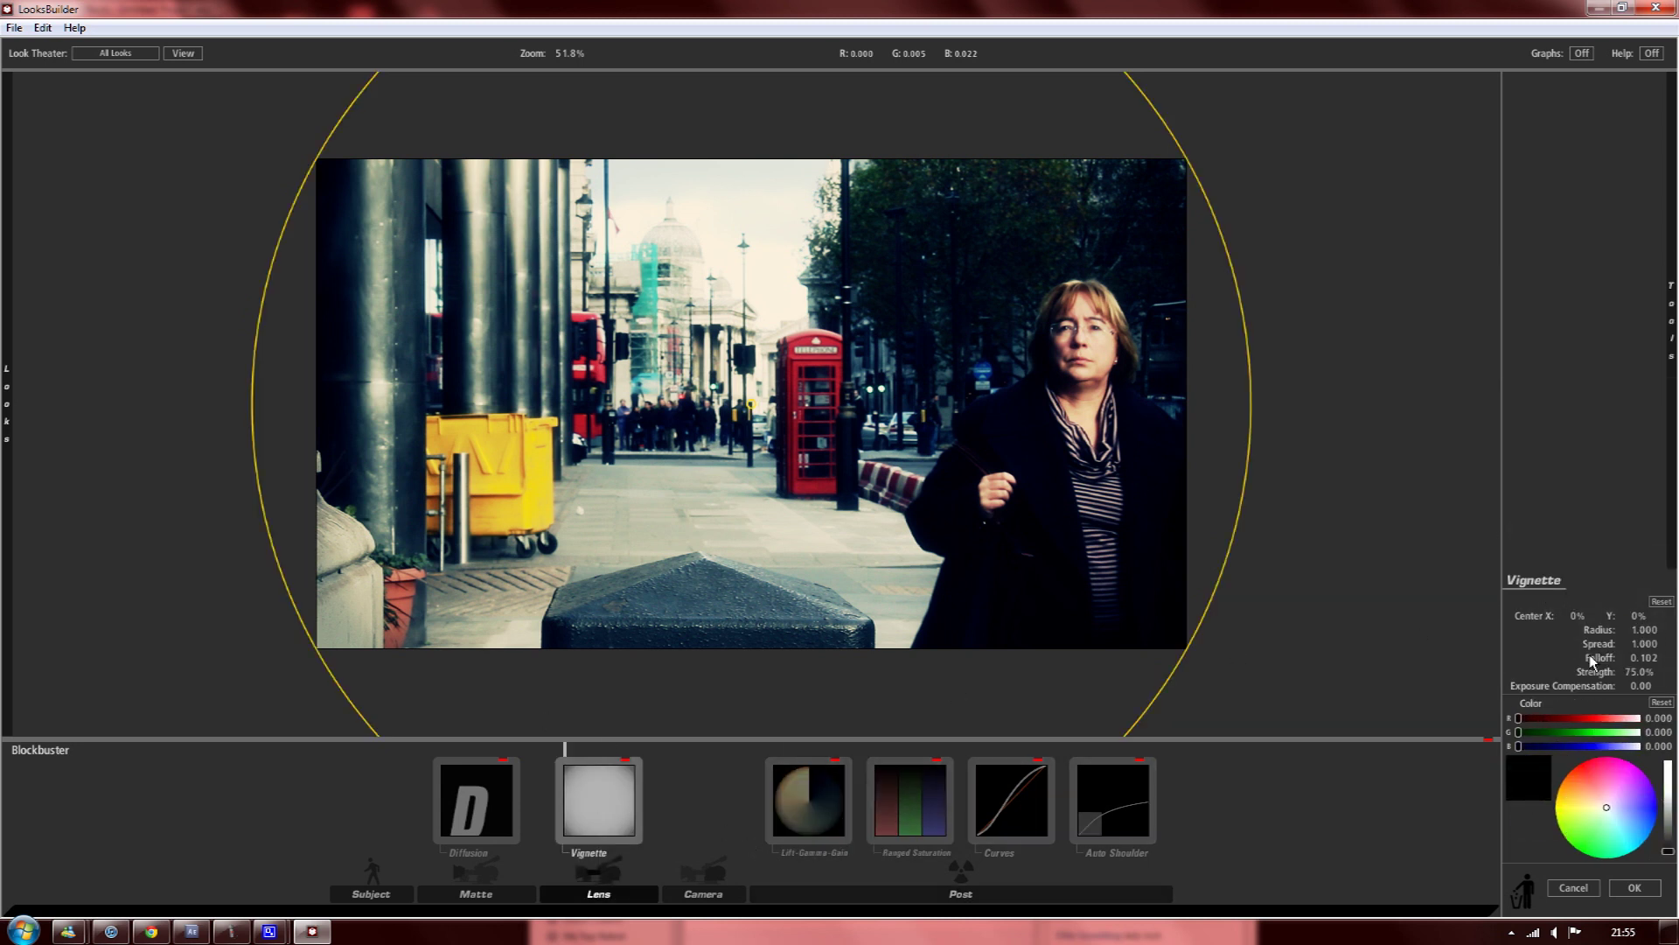
{"action": "left_click_drag", "start_coordinate": [1642, 672], "coordinate": [1390, 656]}
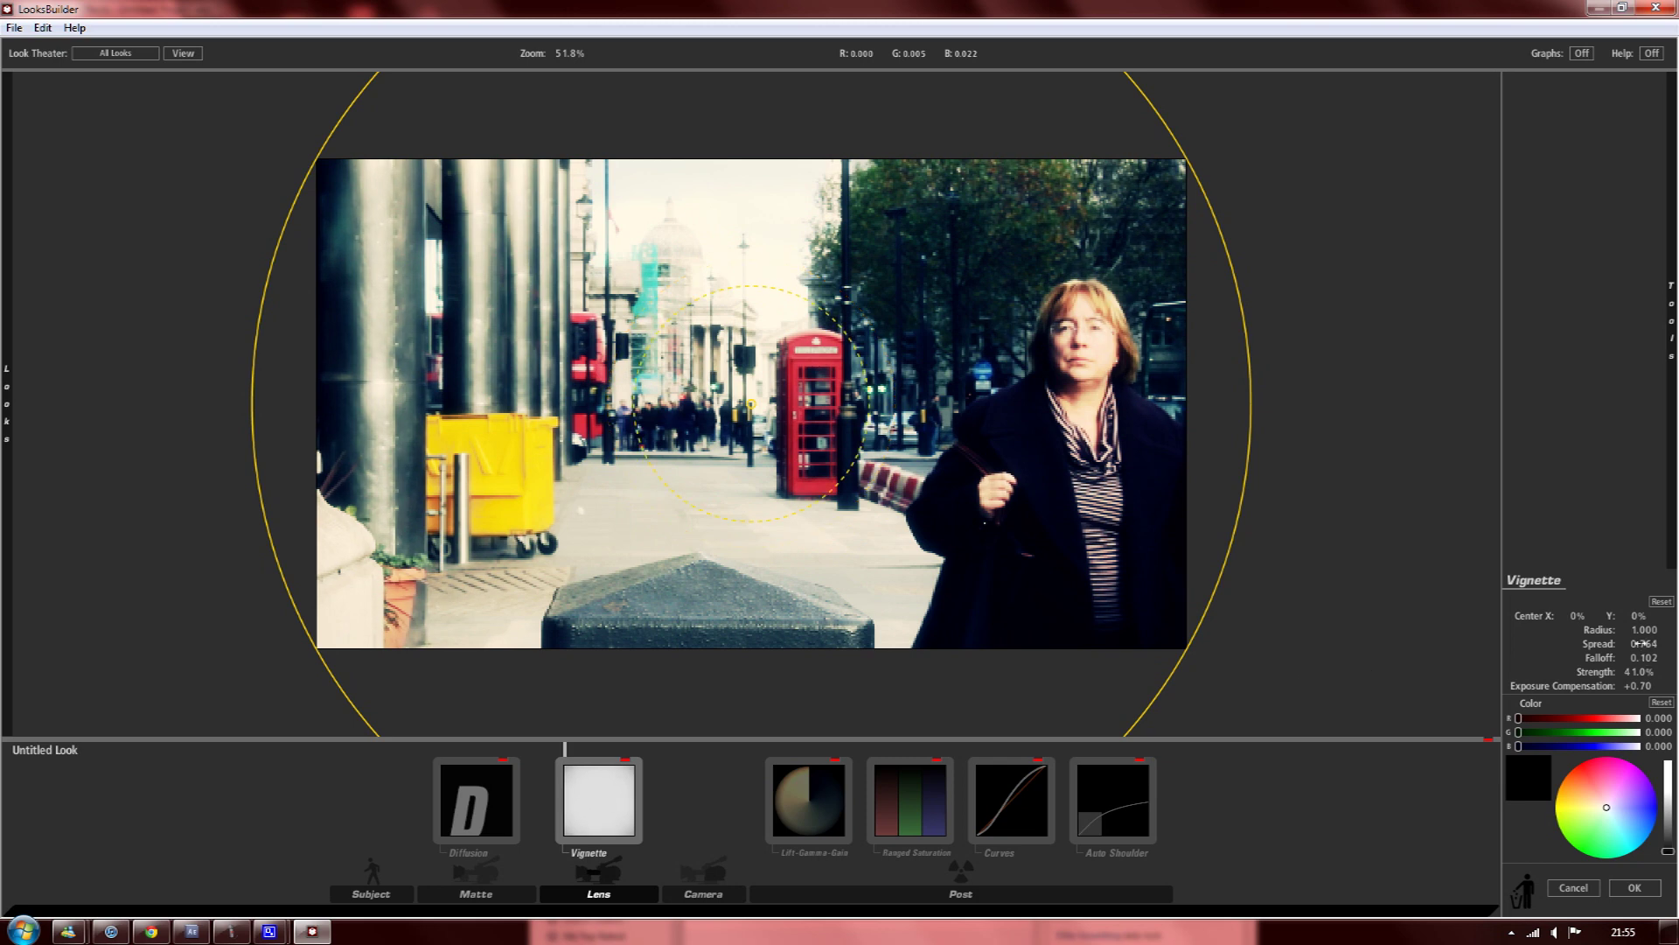
{"action": "left_click_drag", "start_coordinate": [1633, 629], "coordinate": [1539, 658]}
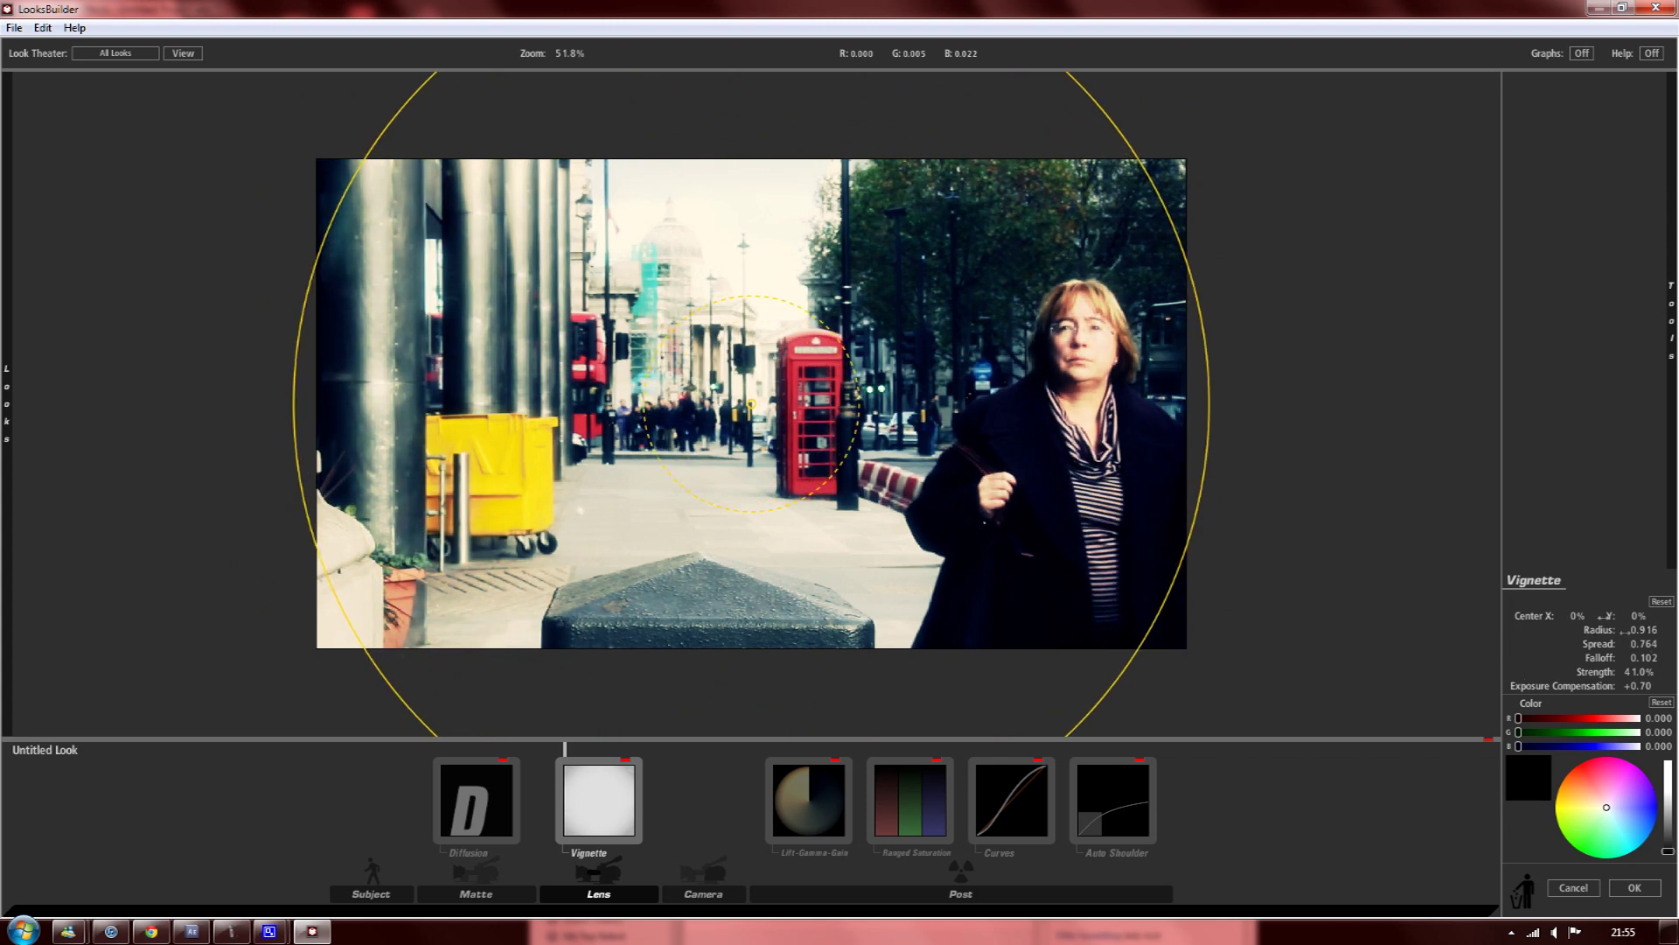
Step: Reset the Vignette tool to its default settings and leave the look editor without applying the look
{"action": "left_click", "coordinate": [1659, 600]}
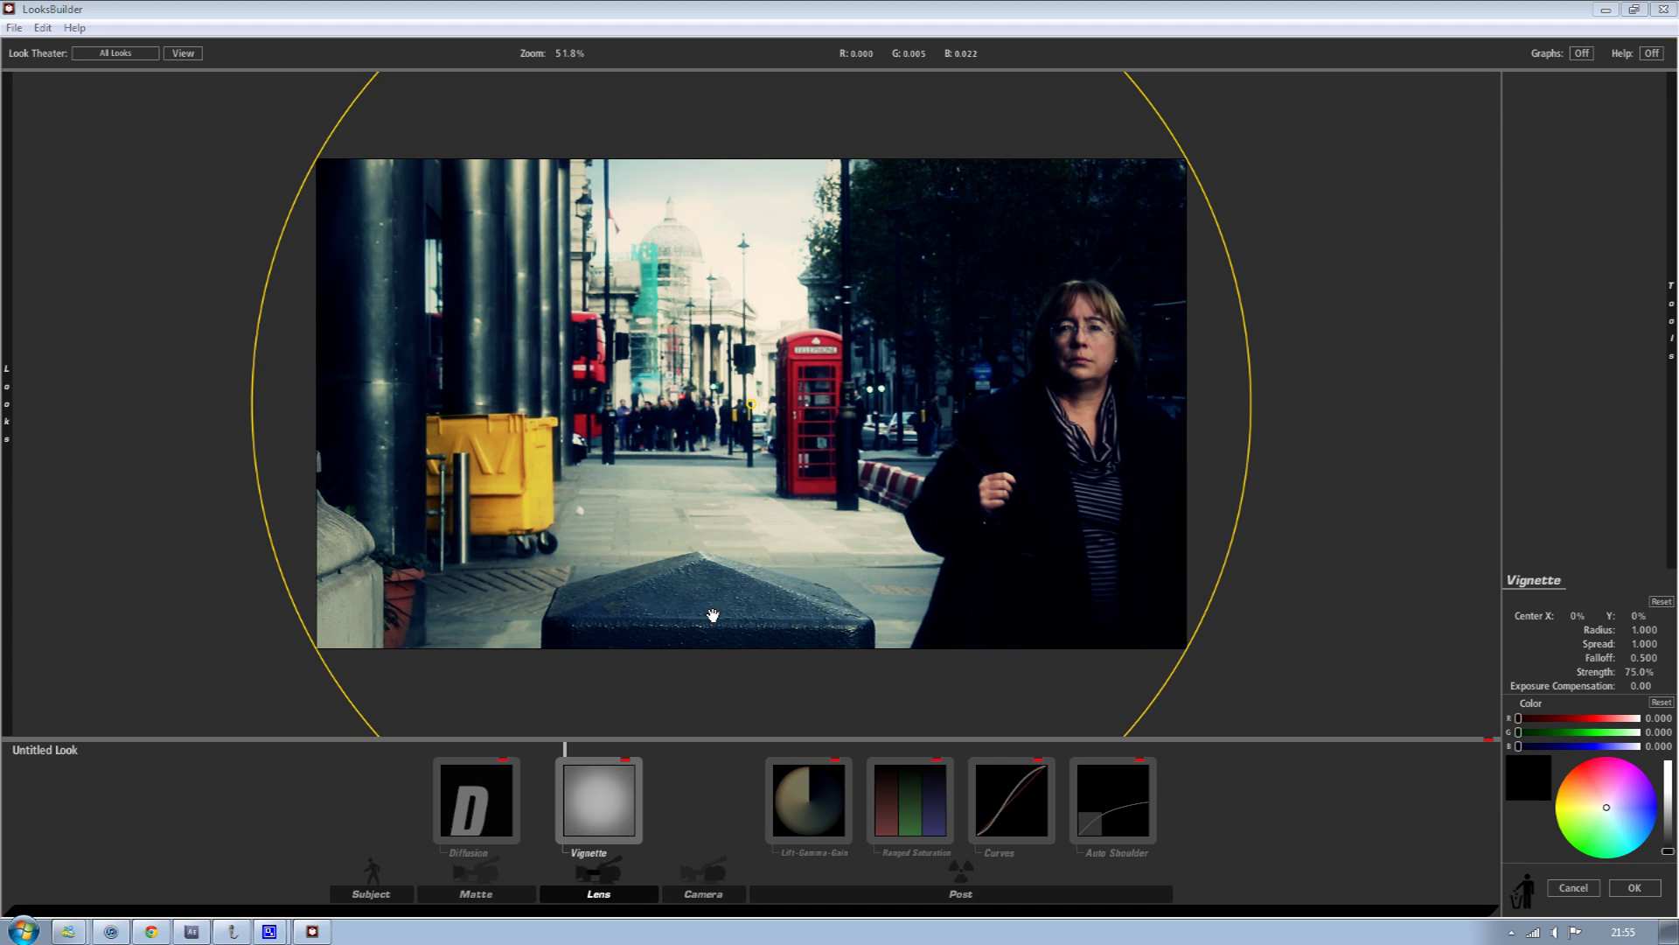
{"action": "left_click", "coordinate": [1574, 887]}
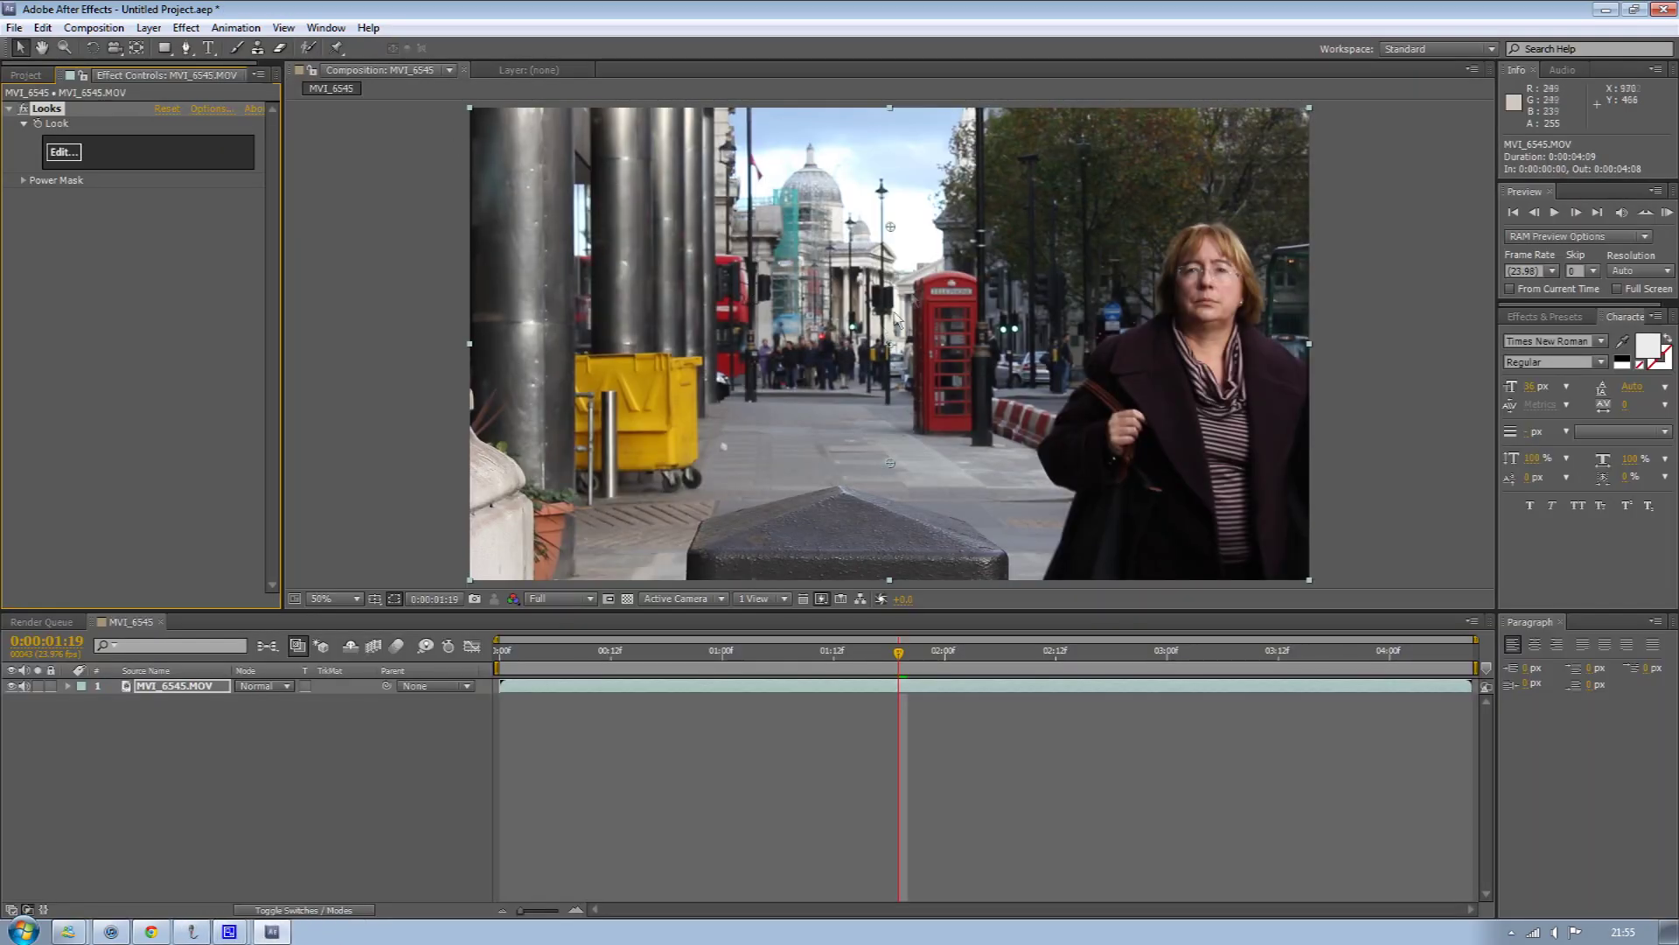
Step: Reopen the Looks effect's editor and apply the Blockbuster preset from the Popular Film looks
{"action": "left_click", "coordinate": [62, 154]}
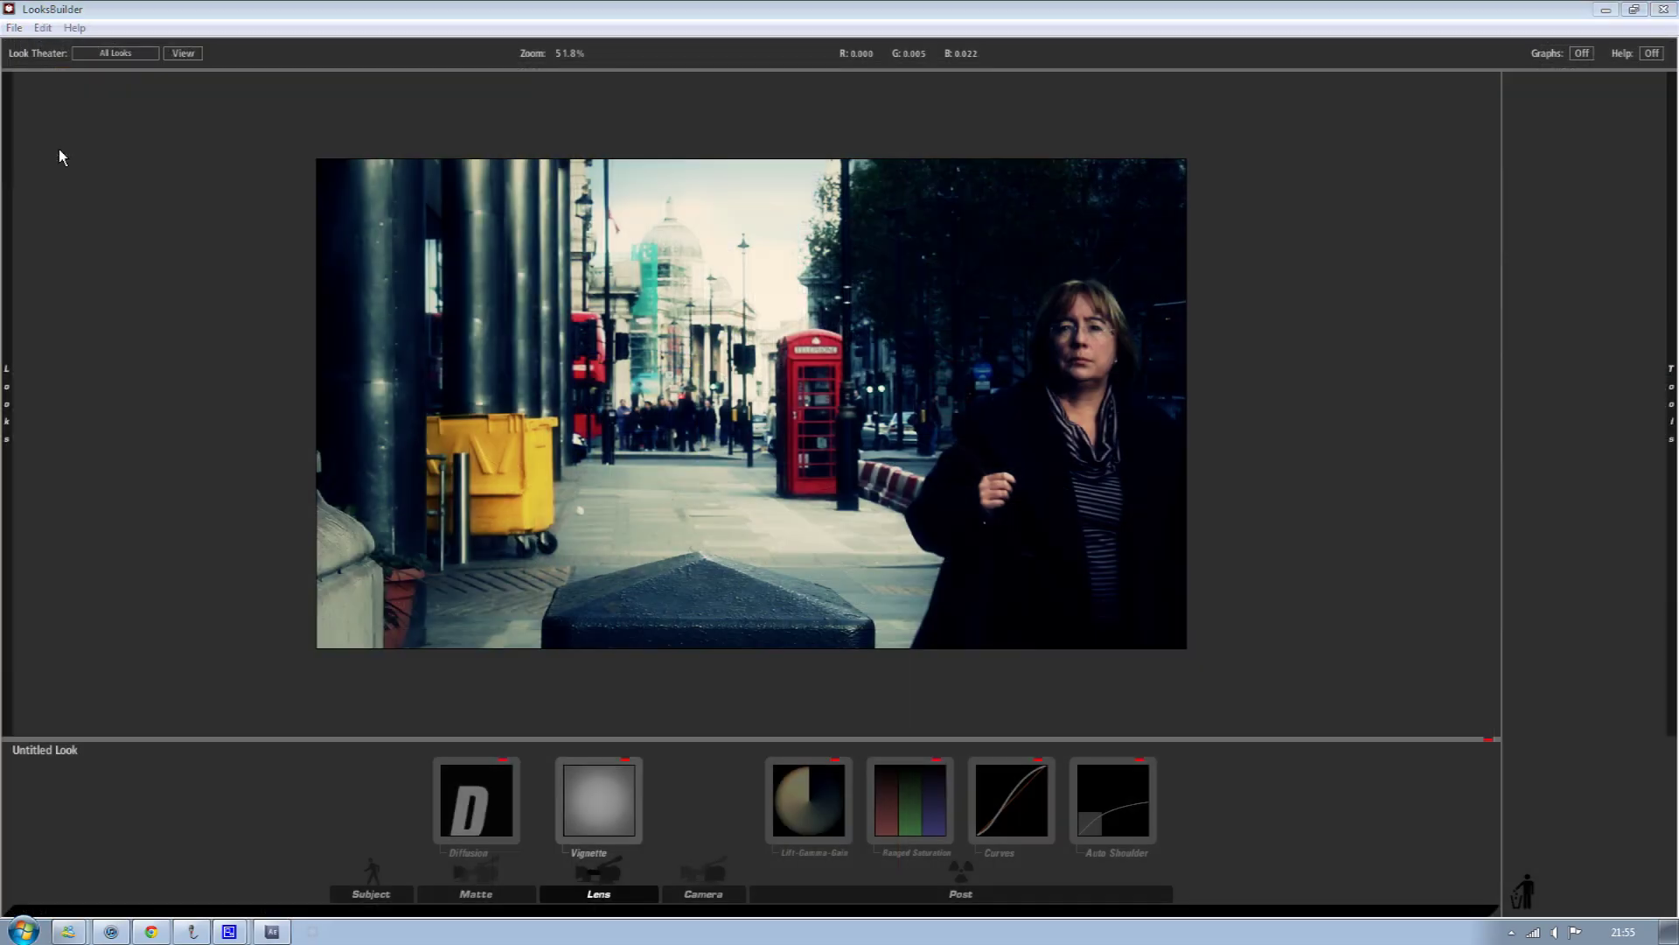
{"action": "mouse_move", "coordinate": [8, 371]}
{"action": "left_click", "coordinate": [58, 355]}
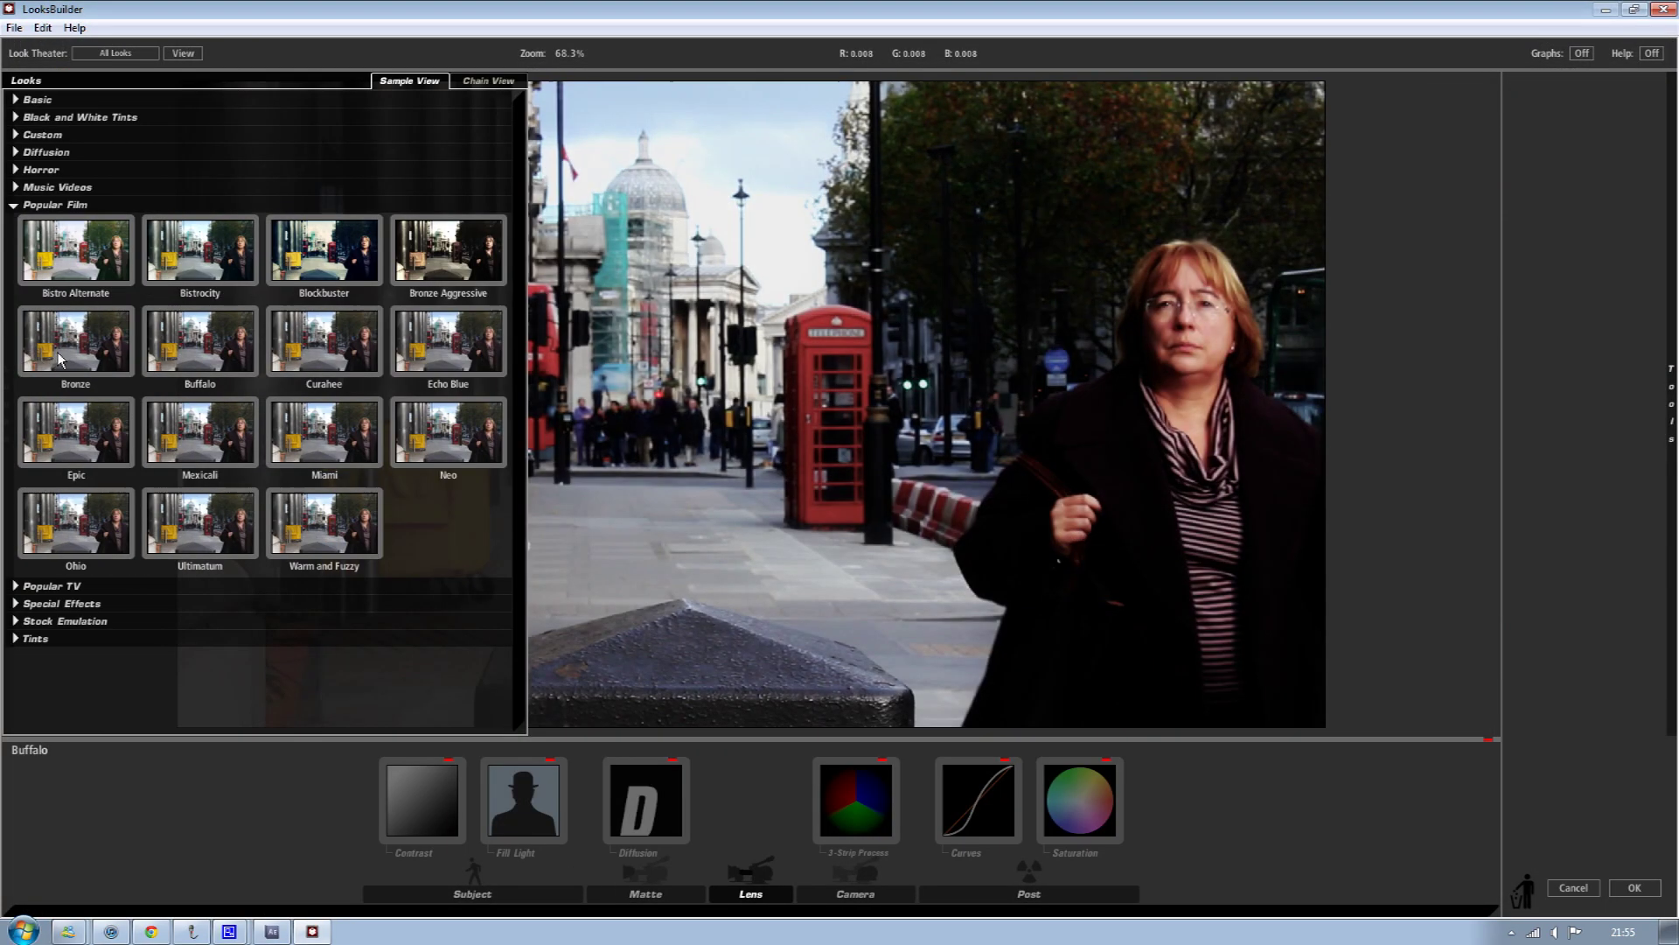
{"action": "left_click", "coordinate": [323, 251]}
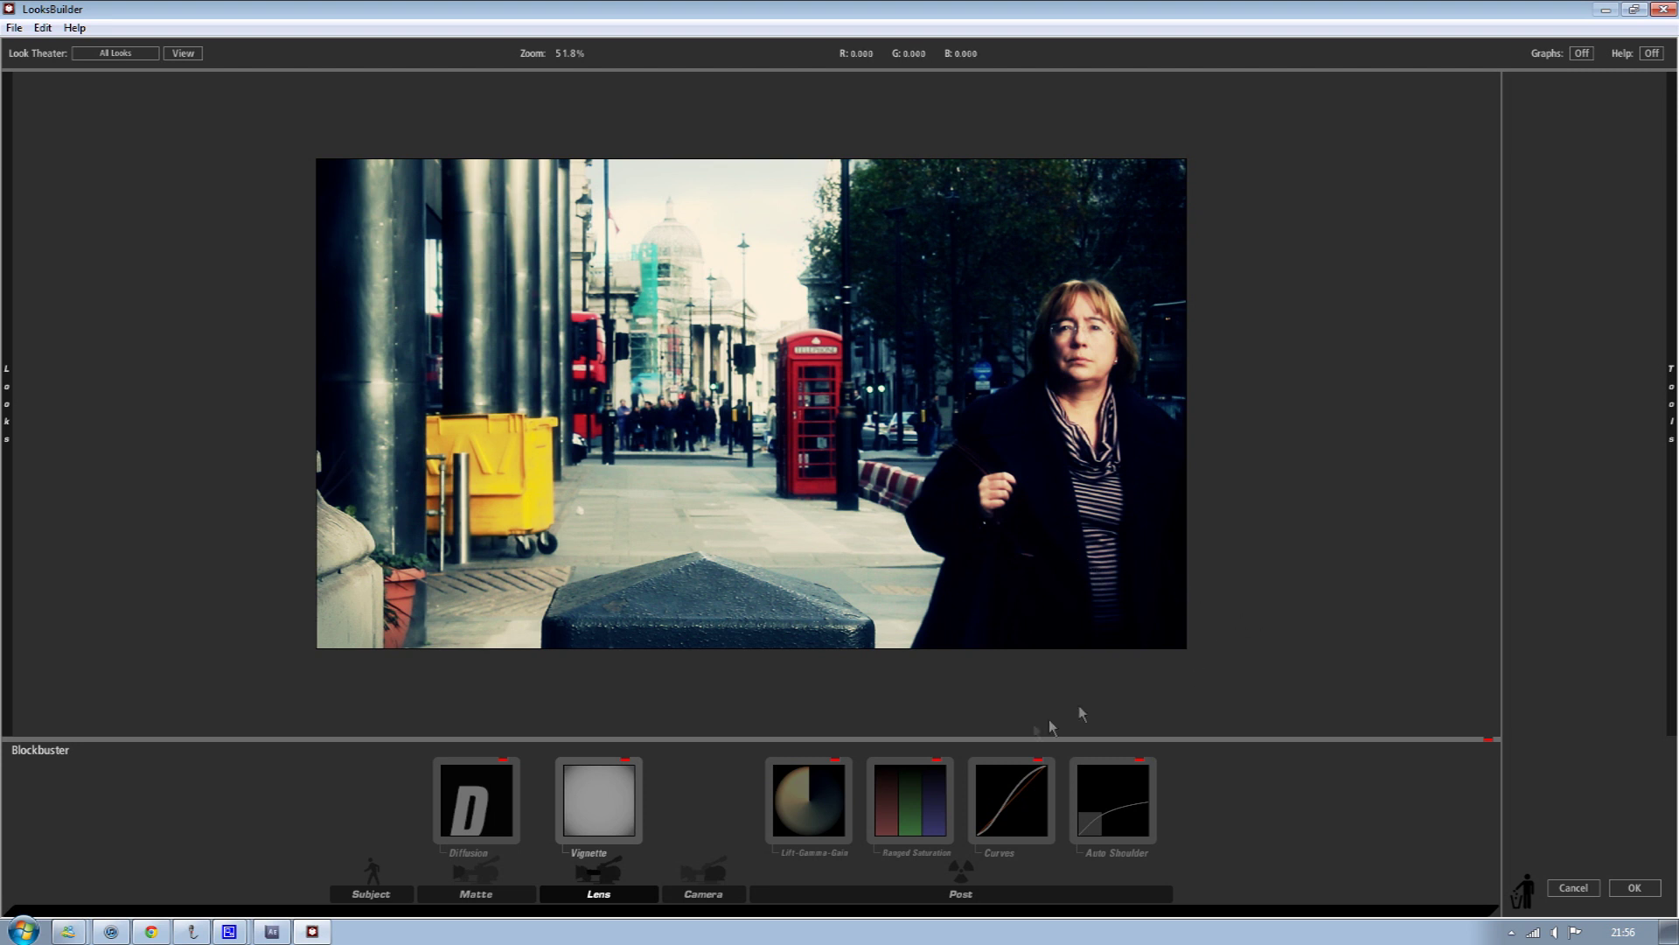
Step: Distort the Curves tool's RGB curve by raising its shadow point well above the diagonal and pulling its highlight point below it
{"action": "left_click", "coordinate": [1019, 814]}
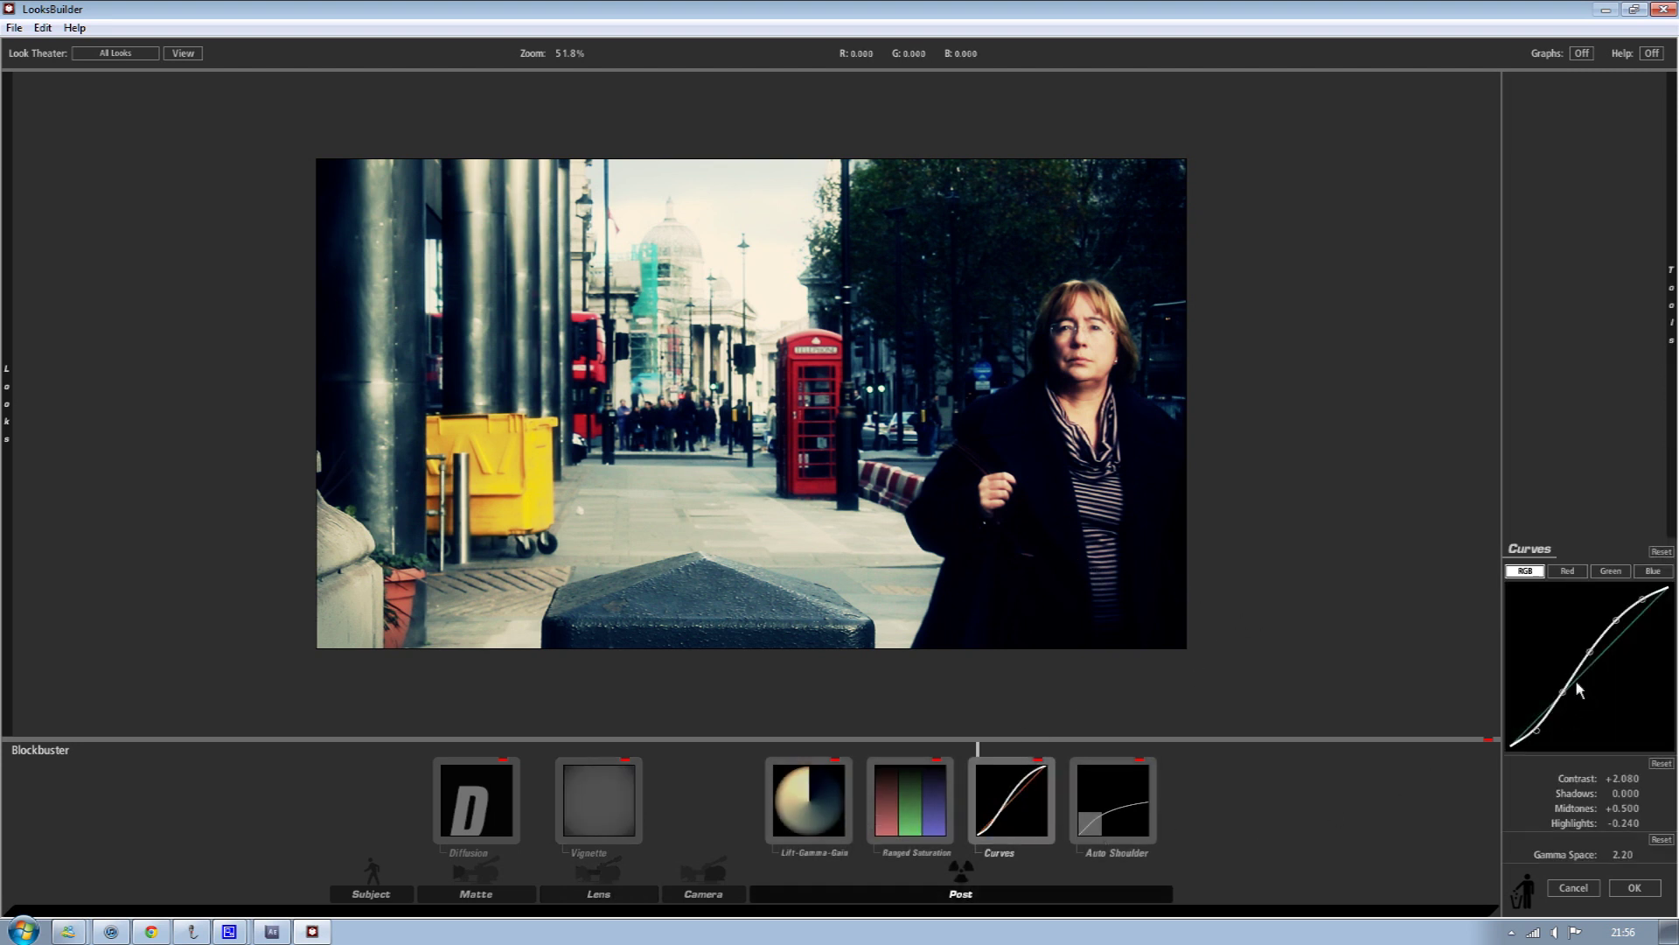
{"action": "left_click_drag", "start_coordinate": [1576, 639], "coordinate": [1608, 713]}
{"action": "left_click_drag", "start_coordinate": [1643, 598], "coordinate": [1643, 658]}
{"action": "left_click_drag", "start_coordinate": [1676, 726], "coordinate": [1642, 598]}
{"action": "left_click_drag", "start_coordinate": [1537, 728], "coordinate": [1536, 651]}
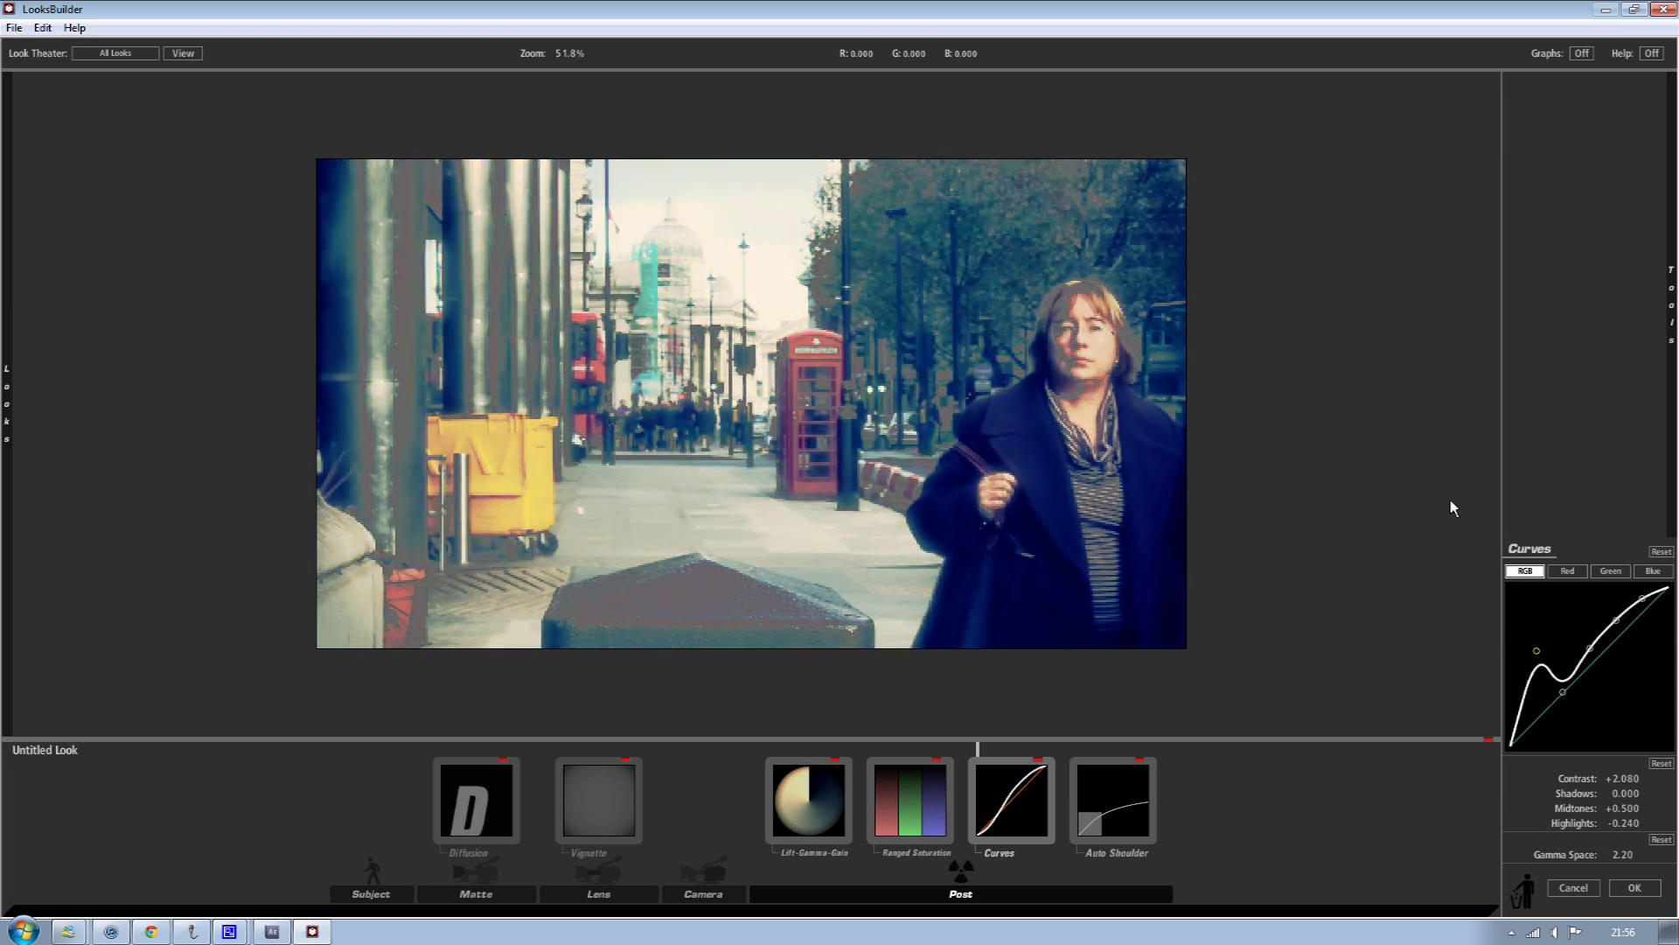
{"action": "left_click_drag", "start_coordinate": [1643, 600], "coordinate": [1643, 675]}
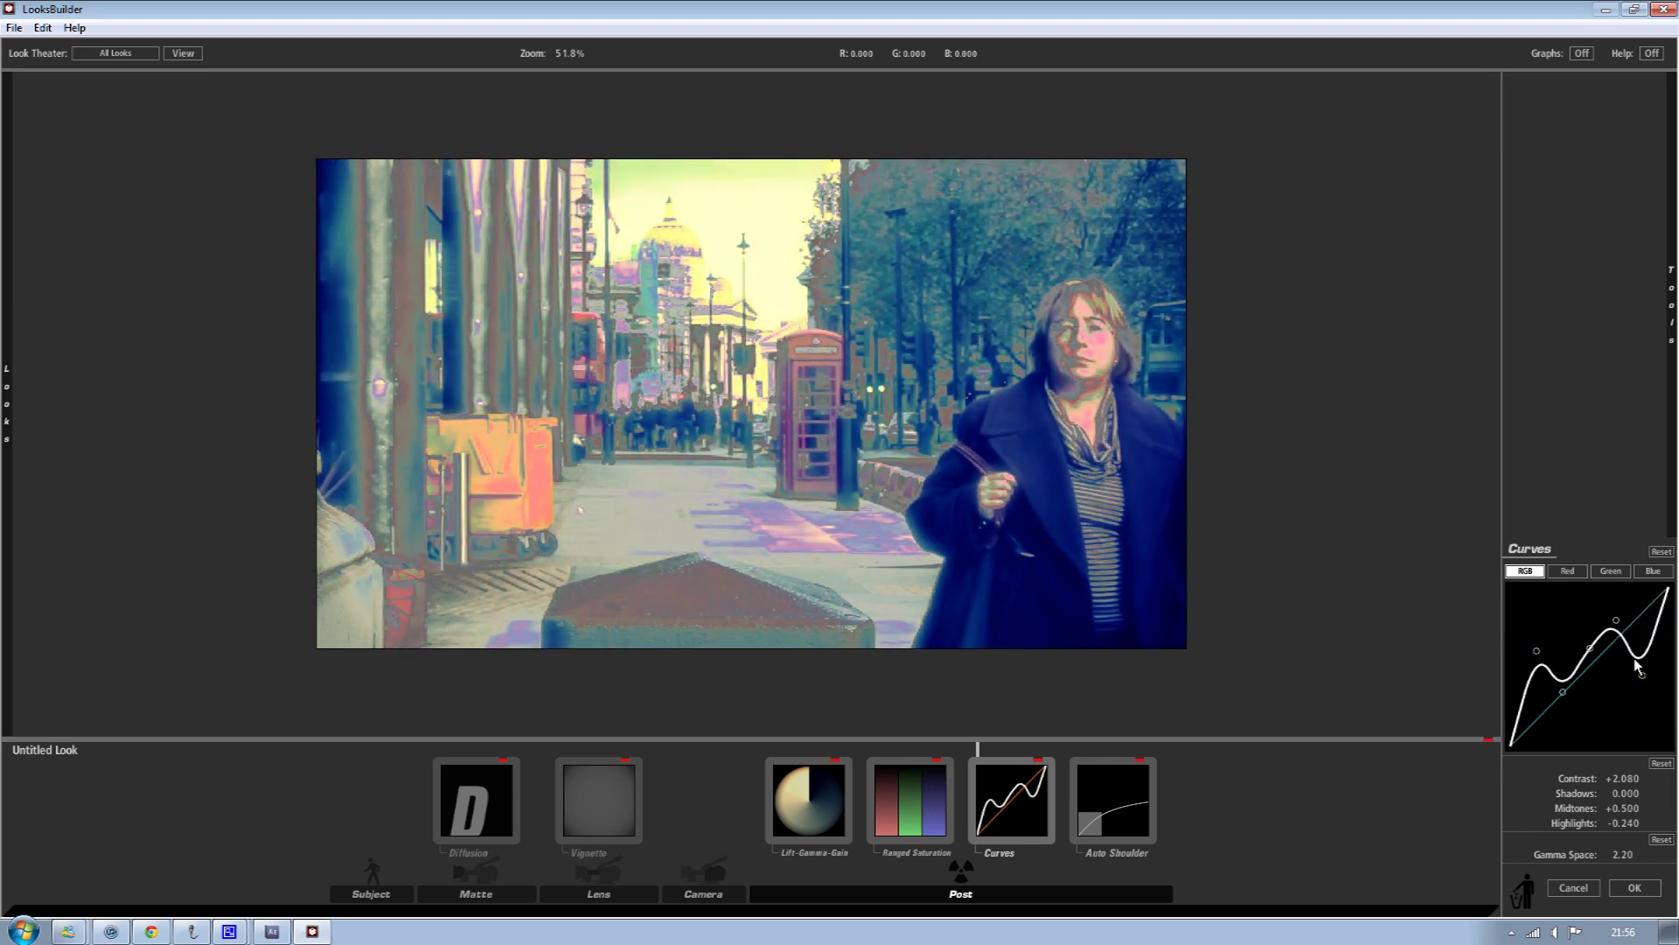
Step: Move the RGB curve's shadow and highlight points back close to the diagonal, and leave the look editor without applying the look
{"action": "scroll", "coordinate": [615, 513], "scroll_direction": "down", "scroll_amount": 1}
{"action": "scroll", "coordinate": [614, 513], "scroll_direction": "up", "scroll_amount": 3}
{"action": "left_click_drag", "start_coordinate": [1536, 650], "coordinate": [1536, 713]}
{"action": "left_click_drag", "start_coordinate": [1642, 675], "coordinate": [1642, 618]}
{"action": "scroll", "coordinate": [1137, 520], "scroll_direction": "down", "scroll_amount": 1}
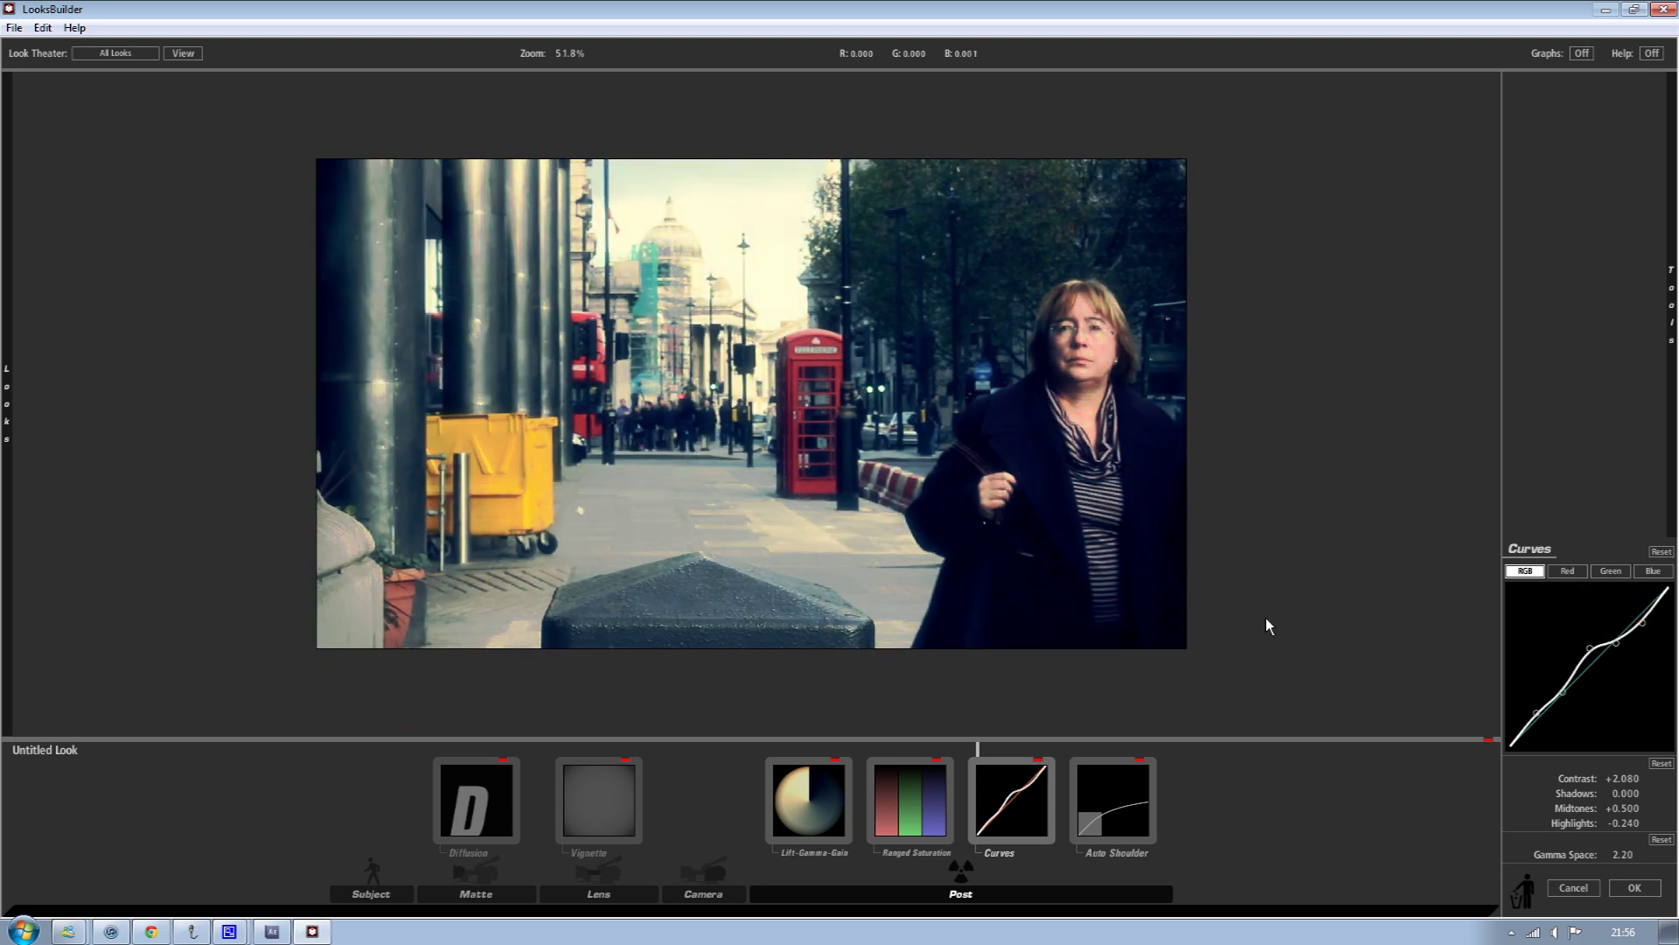
{"action": "left_click", "coordinate": [1573, 887]}
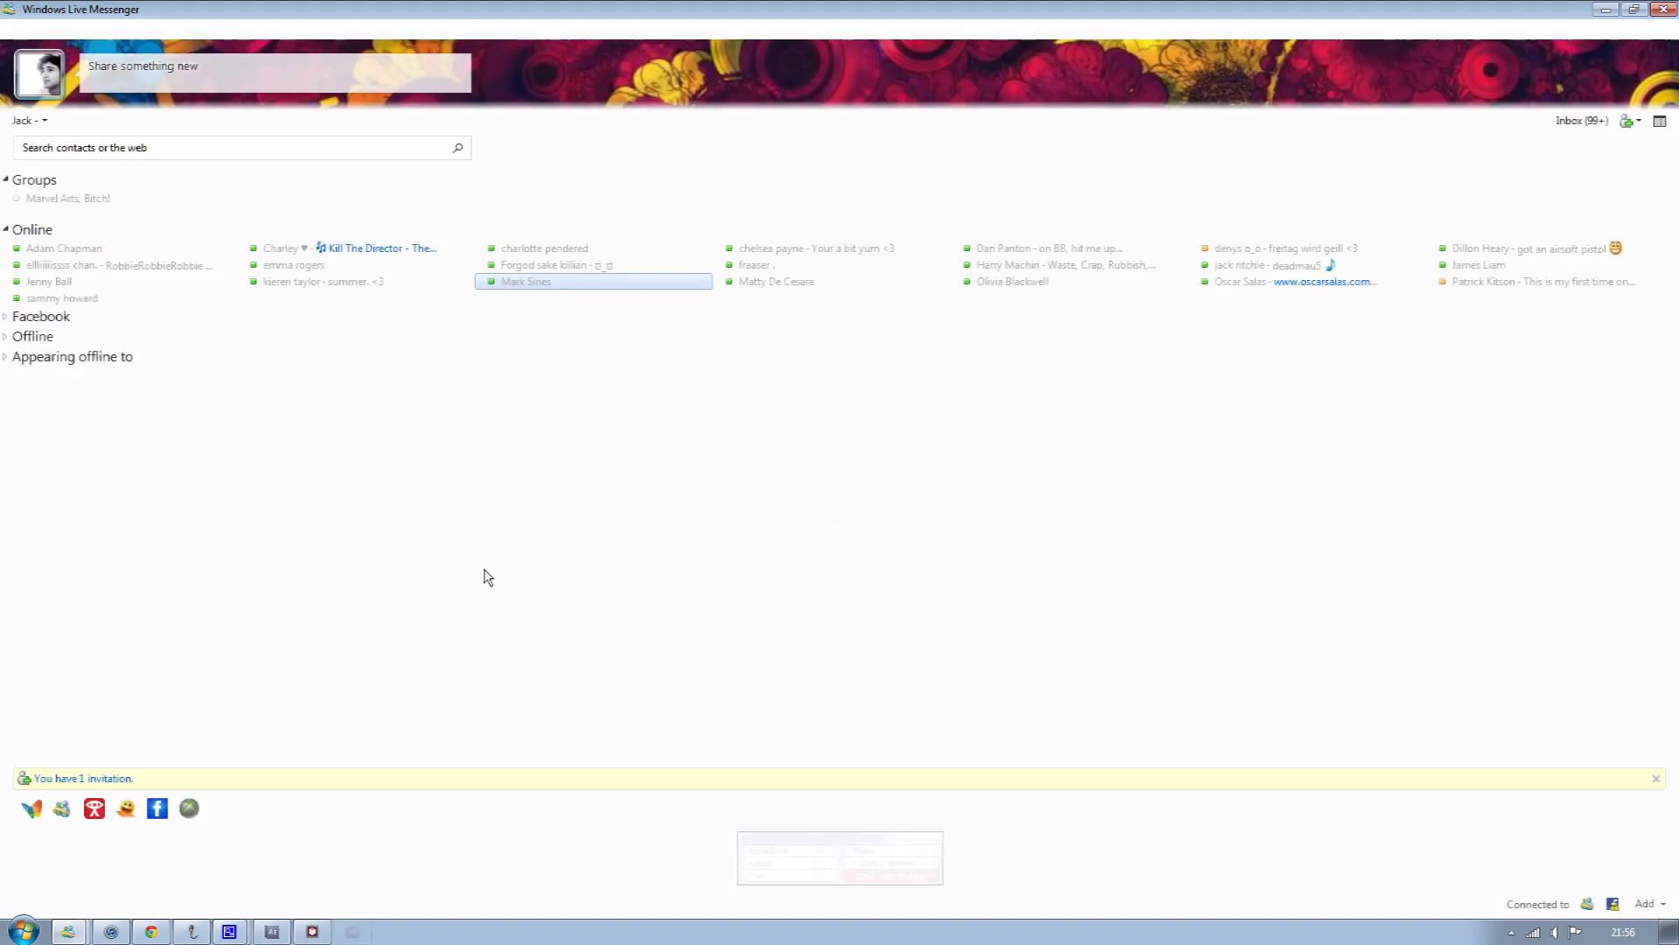
Step: Switch back to After Effects and bring up the Sound Recorder window over it
{"action": "left_click", "coordinate": [272, 931]}
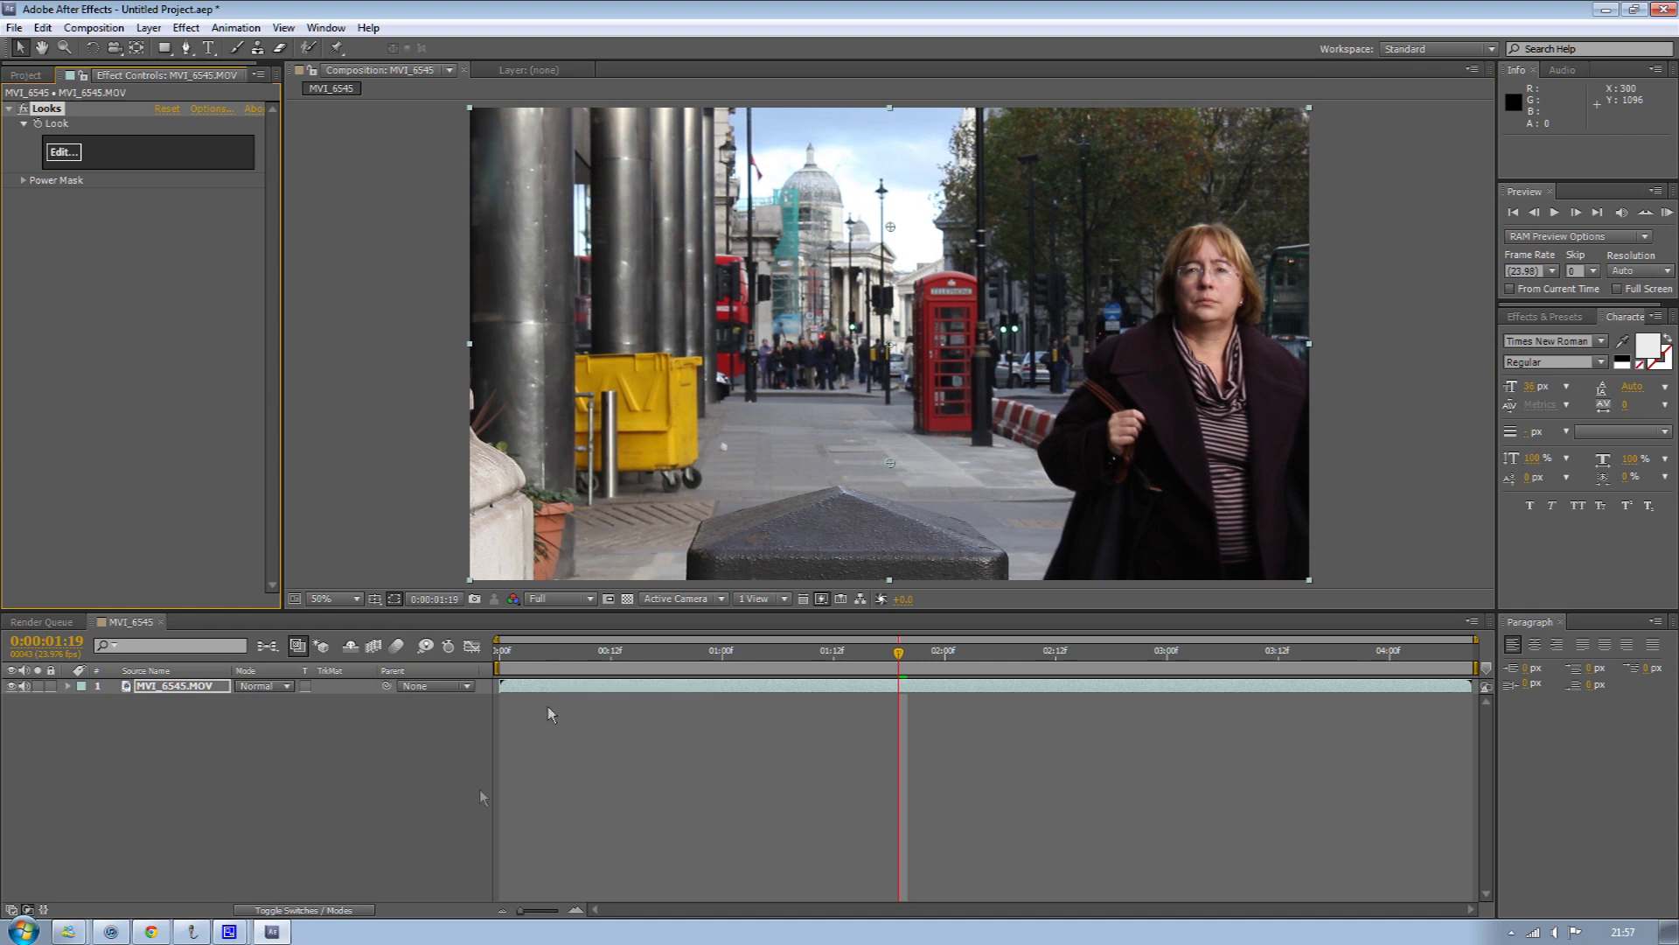
{"action": "left_click", "coordinate": [194, 939]}
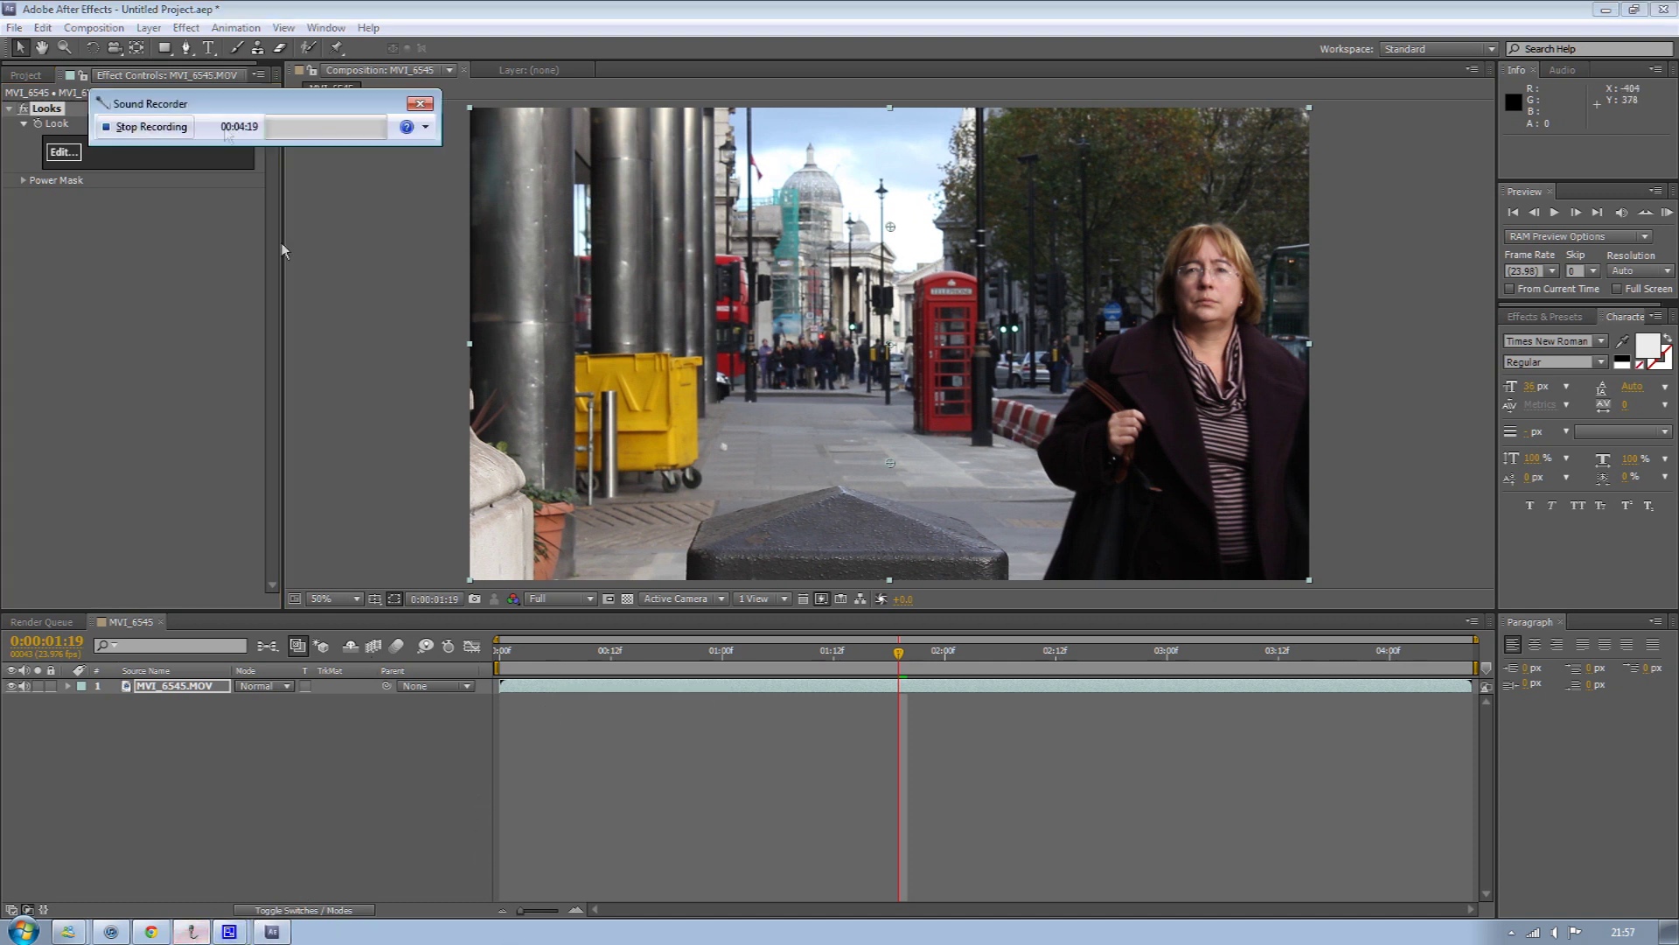